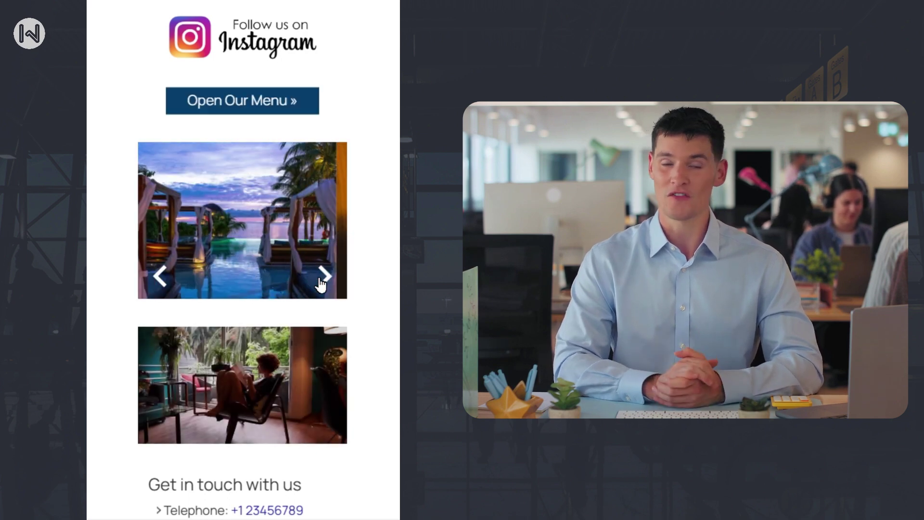
- Advance the photo carousel on the finished Celestial captive portal
{"action": "left_click", "coordinate": [320, 283]}
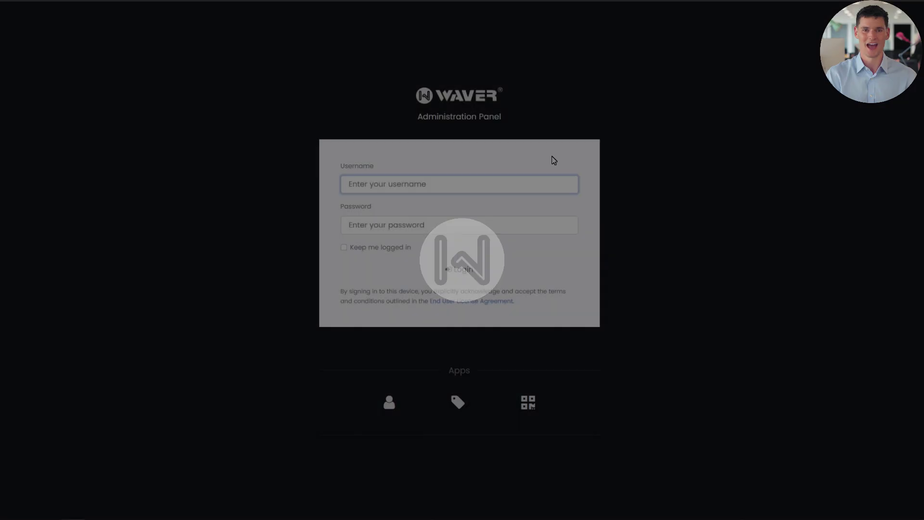
- Sign in to the Waver admin panel with the administrator username and password
{"action": "type", "text": "admin"}
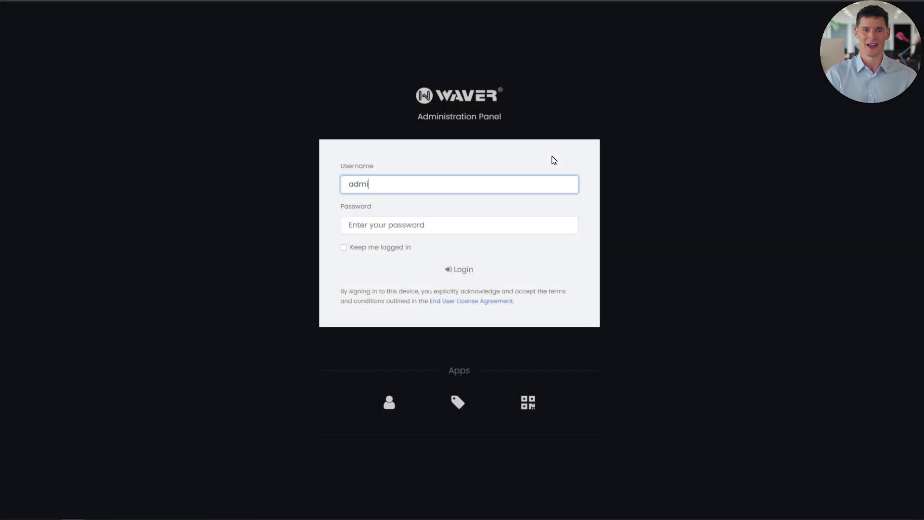
{"action": "left_click", "coordinate": [510, 225]}
{"action": "type", "text": "•"}
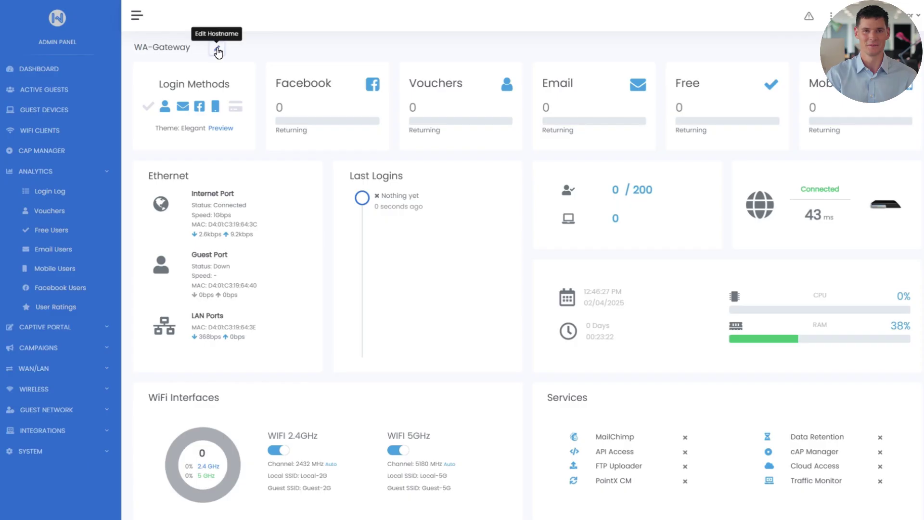
- Rename the gateway hostname from WA-Gateway to CELESTIAL
{"action": "left_click", "coordinate": [188, 48]}
{"action": "type", "text": "CELESTIAL"}
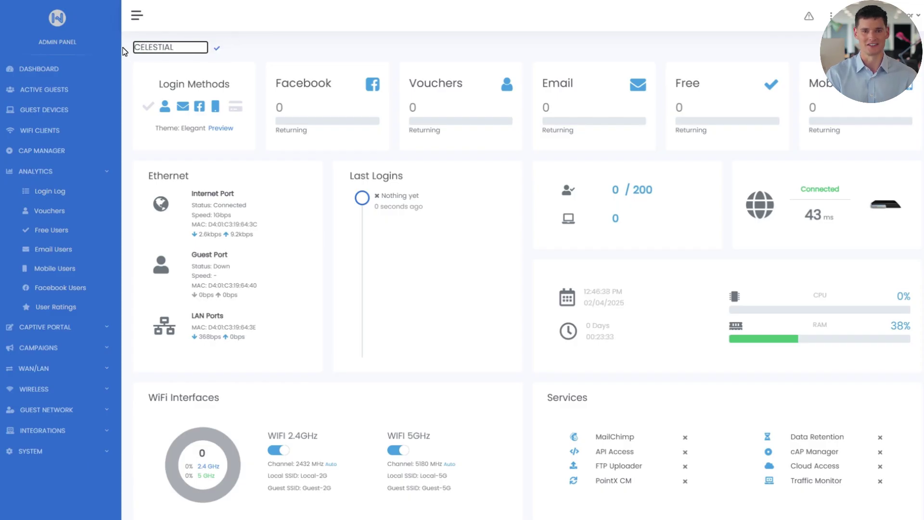
{"action": "left_click", "coordinate": [218, 48]}
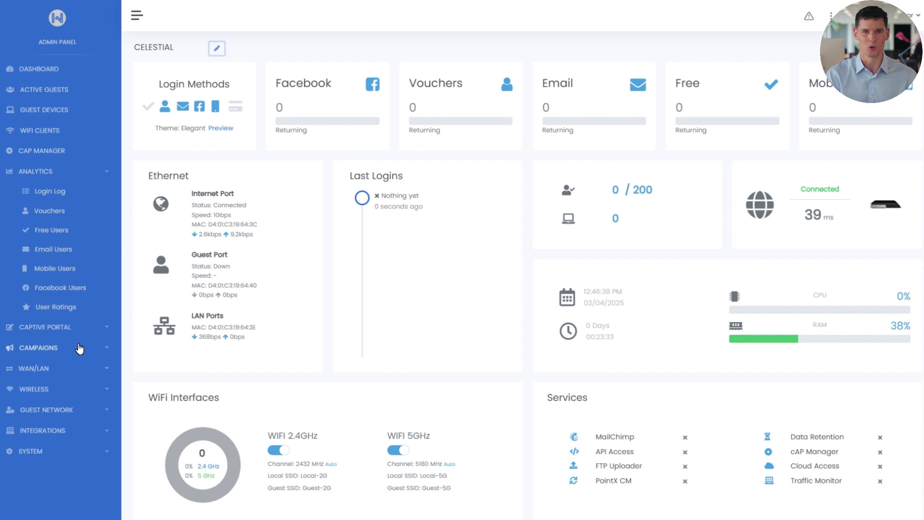
{"action": "left_click", "coordinate": [80, 328]}
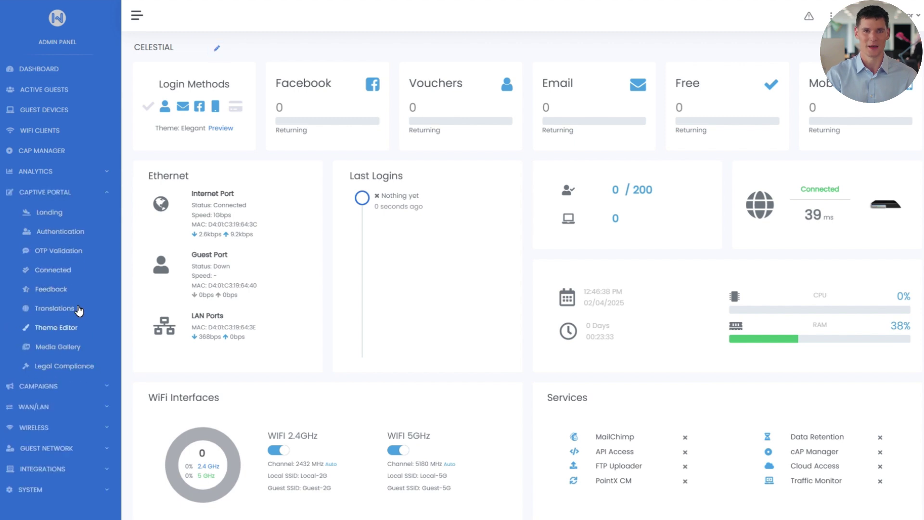
- Open Captive Portal > Landing and scroll through the default preview with placeholder logo and photos
{"action": "left_click", "coordinate": [62, 218]}
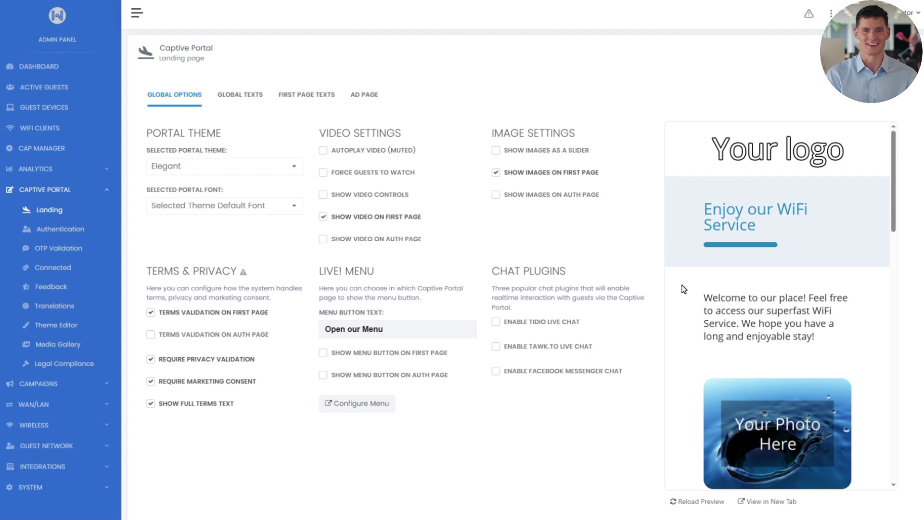
{"action": "scroll", "coordinate": [688, 295], "scroll_direction": "down", "scroll_amount": 10}
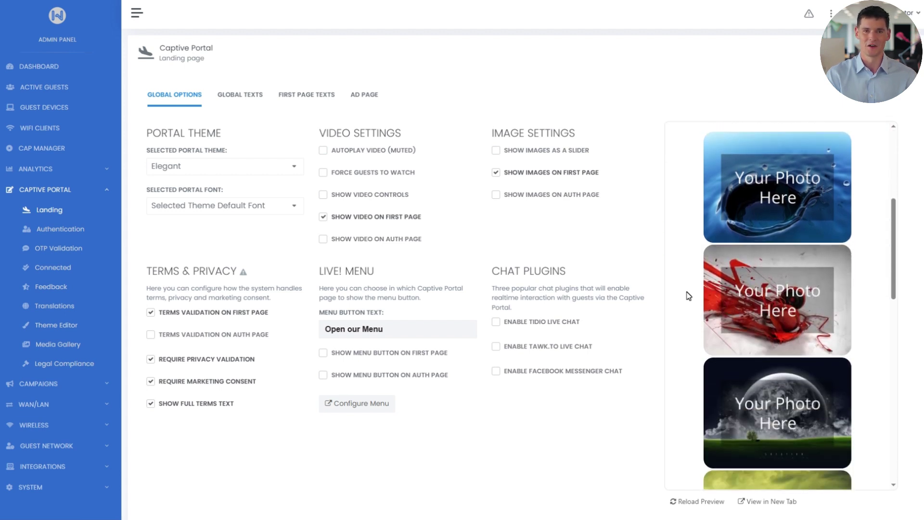
{"action": "scroll", "coordinate": [689, 295], "scroll_direction": "down", "scroll_amount": 3}
{"action": "scroll", "coordinate": [688, 295], "scroll_direction": "down", "scroll_amount": 3}
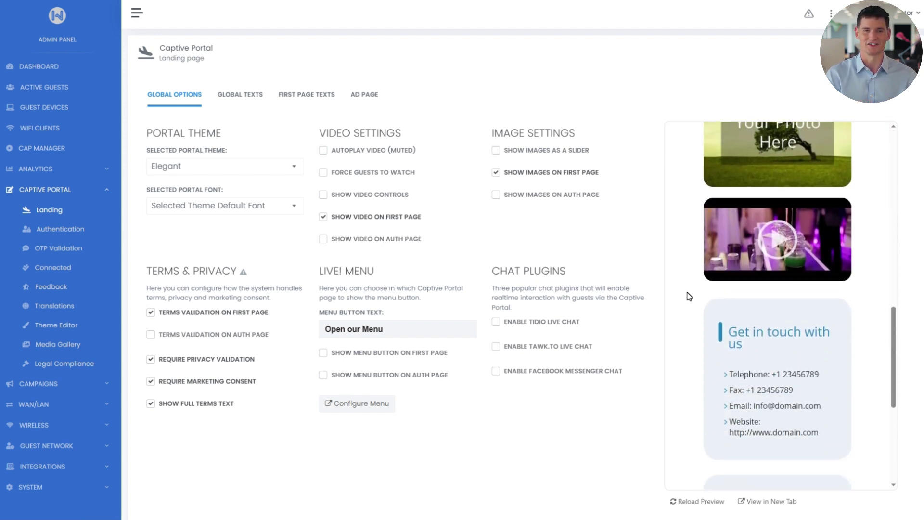
{"action": "scroll", "coordinate": [689, 296], "scroll_direction": "down", "scroll_amount": 3}
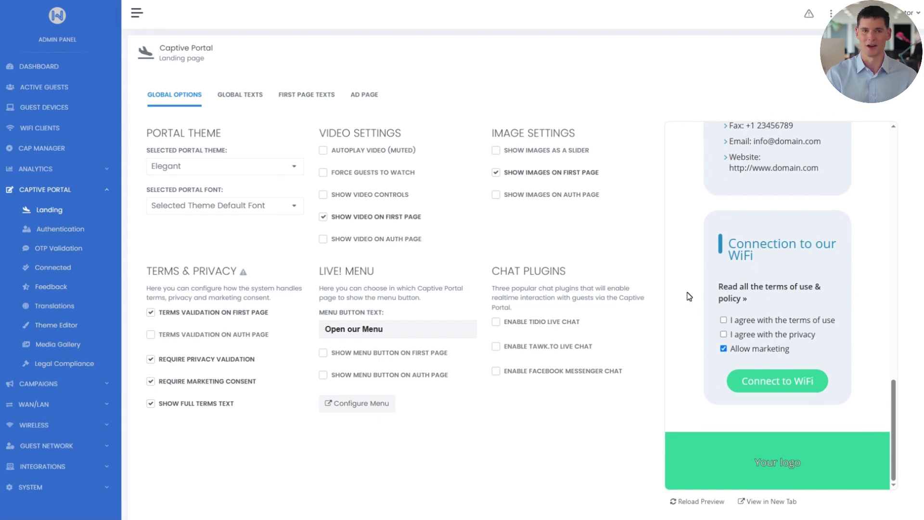
{"action": "scroll", "coordinate": [689, 296], "scroll_direction": "up", "scroll_amount": 10}
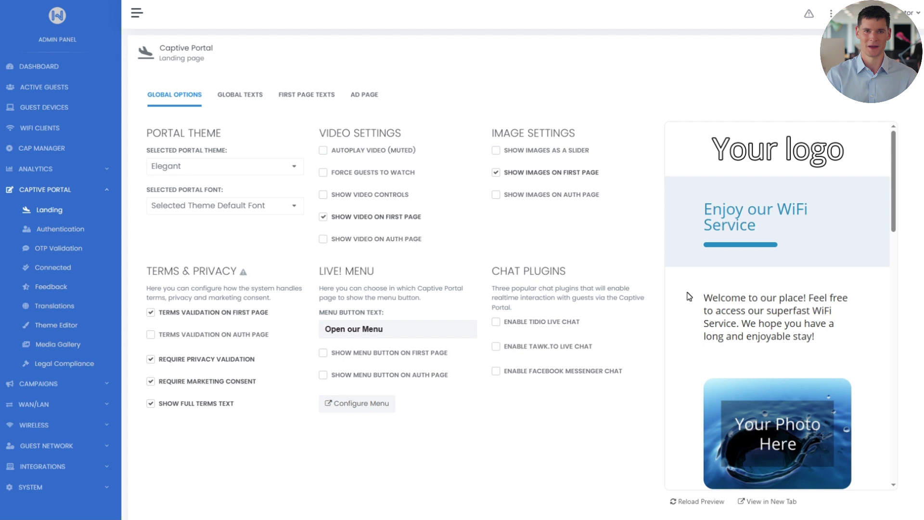
- In the Media Gallery, choose Logo.png, background.jpg and Footer Logo.PNG for logo, background and footer logo
{"action": "left_click", "coordinate": [72, 345]}
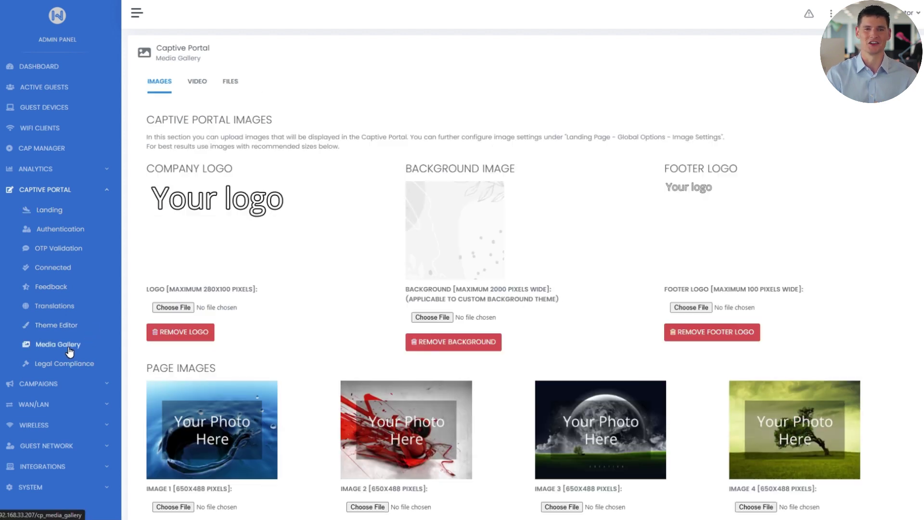
{"action": "left_click", "coordinate": [176, 308]}
{"action": "left_click", "coordinate": [218, 96]}
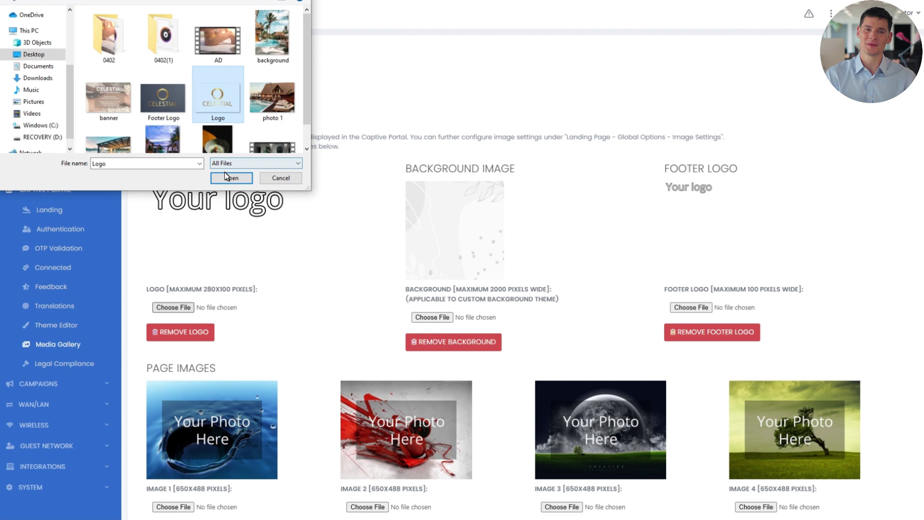
{"action": "left_click", "coordinate": [227, 178]}
{"action": "left_click", "coordinate": [431, 318]}
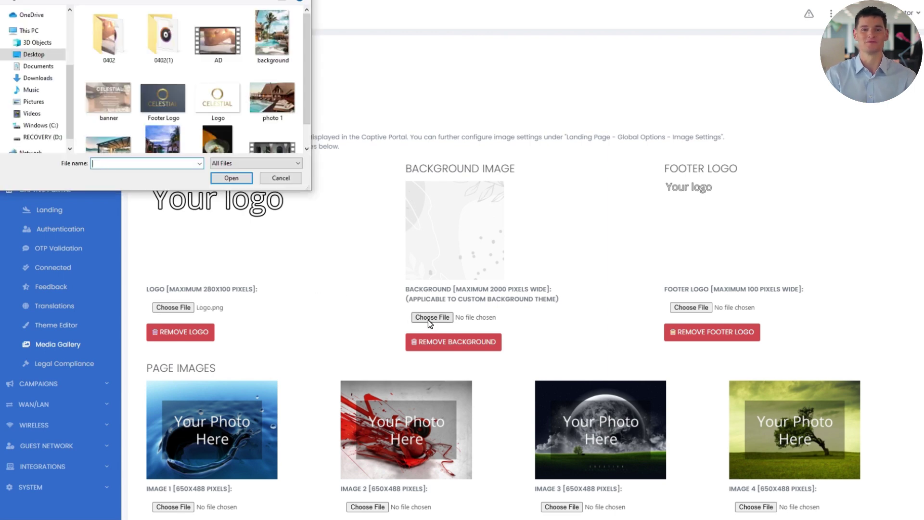
{"action": "left_click", "coordinate": [271, 32]}
{"action": "left_click", "coordinate": [234, 179]}
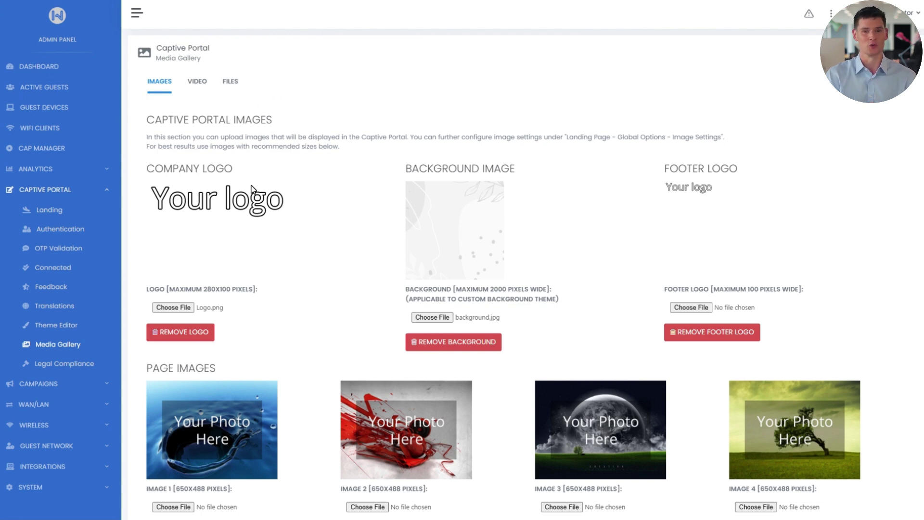
{"action": "left_click", "coordinate": [691, 308]}
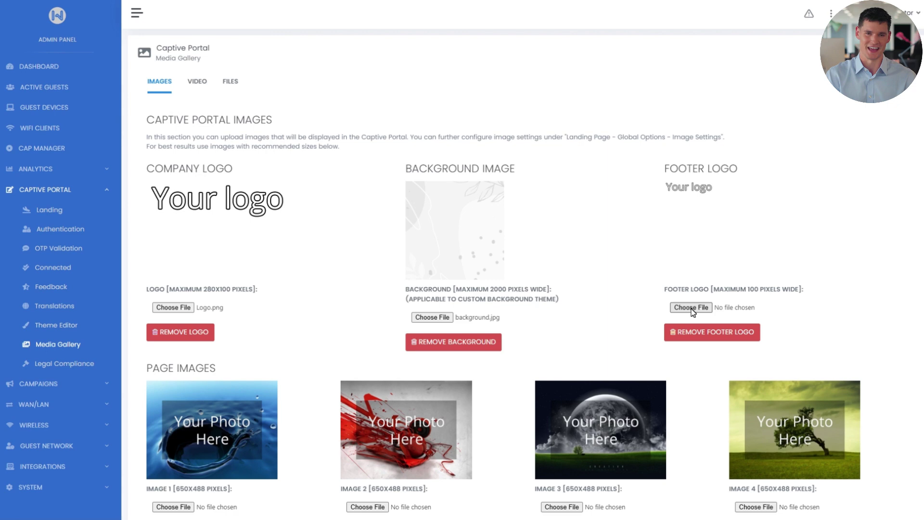
{"action": "left_click", "coordinate": [164, 96]}
{"action": "left_click", "coordinate": [231, 178]}
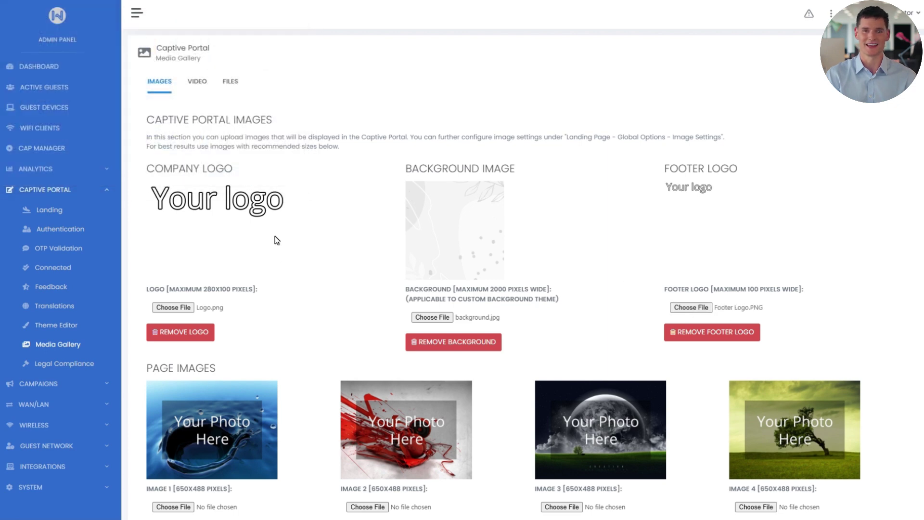
- Choose photo 1.jpg and photo 2.jpg for page images 1 and 2
{"action": "scroll", "coordinate": [277, 260], "scroll_direction": "down", "scroll_amount": 4}
{"action": "left_click", "coordinate": [186, 313]}
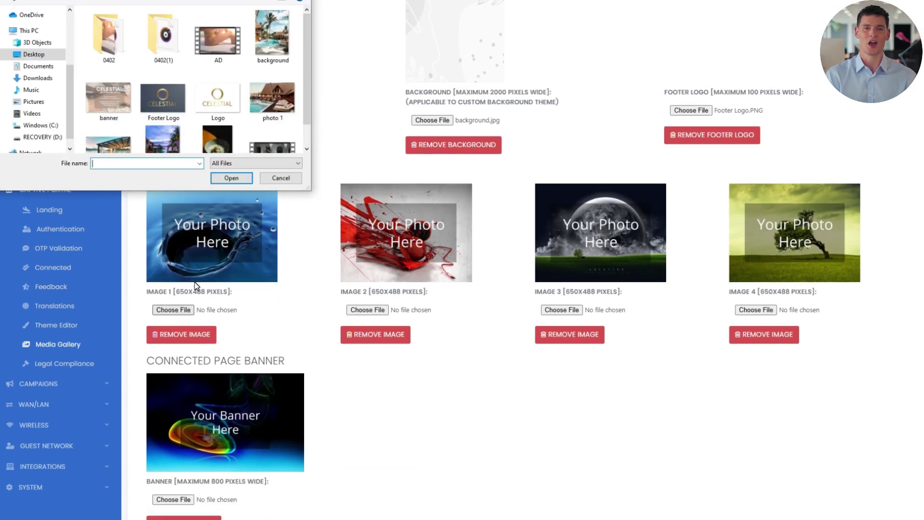
{"action": "left_click", "coordinate": [273, 96]}
{"action": "left_click", "coordinate": [246, 179]}
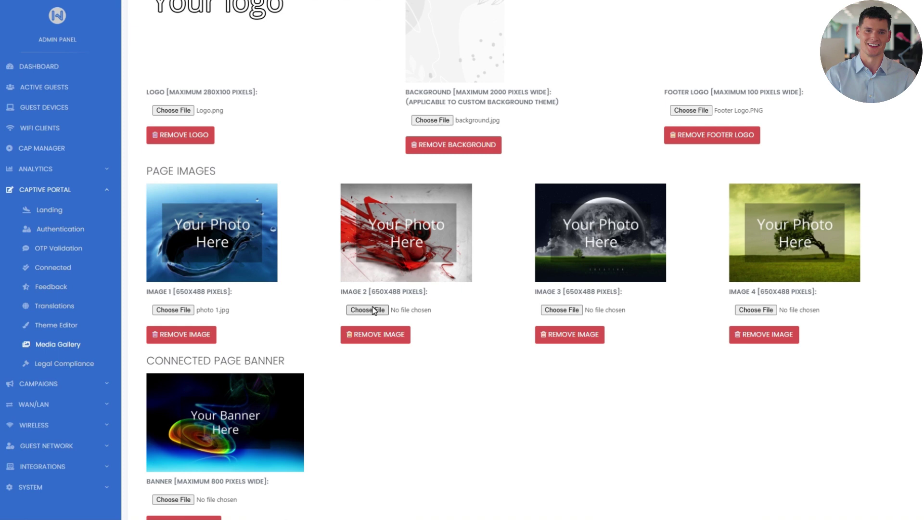
{"action": "left_click", "coordinate": [375, 310]}
{"action": "scroll", "coordinate": [192, 86], "scroll_direction": "down", "scroll_amount": 1}
{"action": "left_click", "coordinate": [108, 124]}
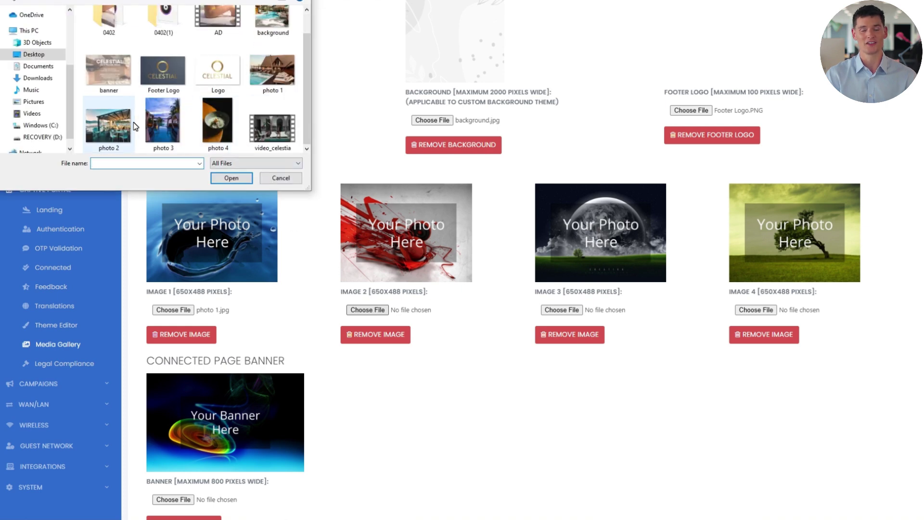
{"action": "left_click", "coordinate": [231, 178]}
- Choose photo 3.jpg and photo 4.jpg for page images 3 and 4
{"action": "left_click", "coordinate": [561, 310]}
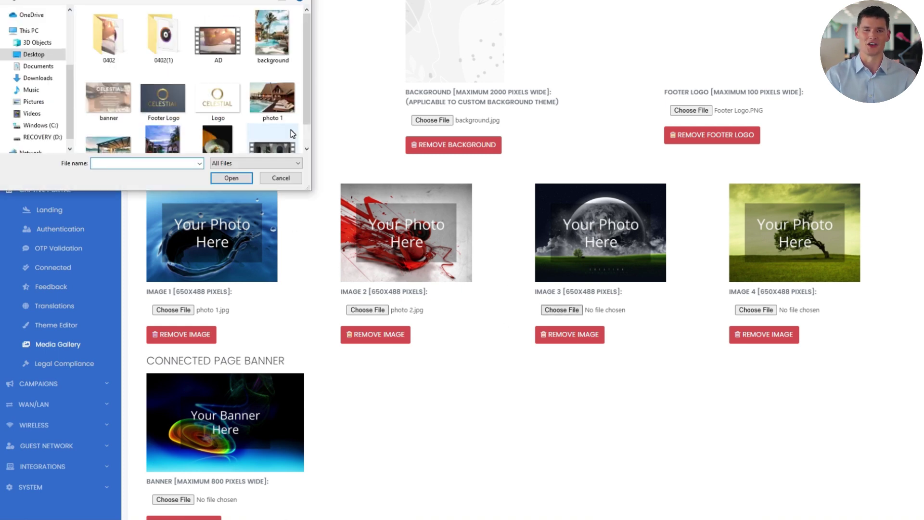
{"action": "scroll", "coordinate": [269, 120], "scroll_direction": "down", "scroll_amount": 1}
{"action": "left_click", "coordinate": [161, 126]}
{"action": "left_click", "coordinate": [231, 178]}
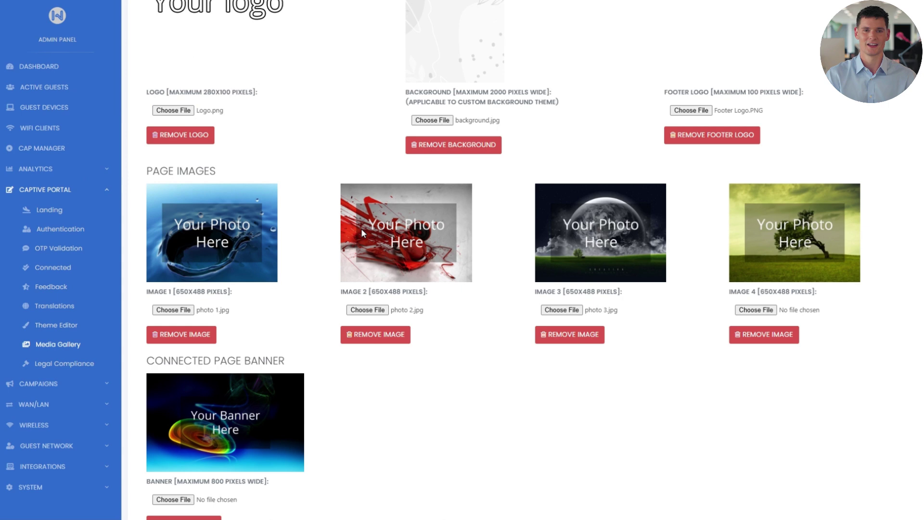
{"action": "left_click", "coordinate": [738, 313]}
{"action": "scroll", "coordinate": [270, 120], "scroll_direction": "down", "scroll_amount": 1}
{"action": "left_click", "coordinate": [216, 130]}
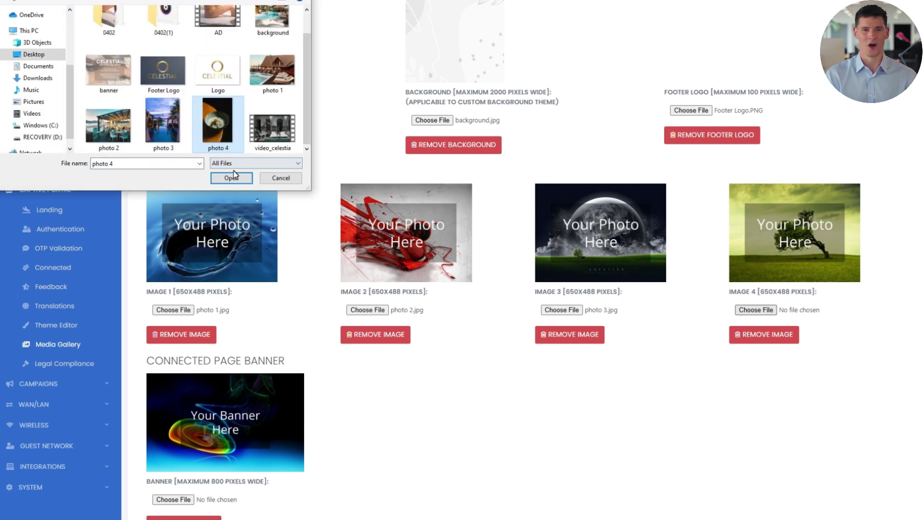
{"action": "left_click", "coordinate": [236, 176]}
- Add banner.png as the connected-page banner and save all the chosen images
{"action": "scroll", "coordinate": [274, 231], "scroll_direction": "down", "scroll_amount": 3}
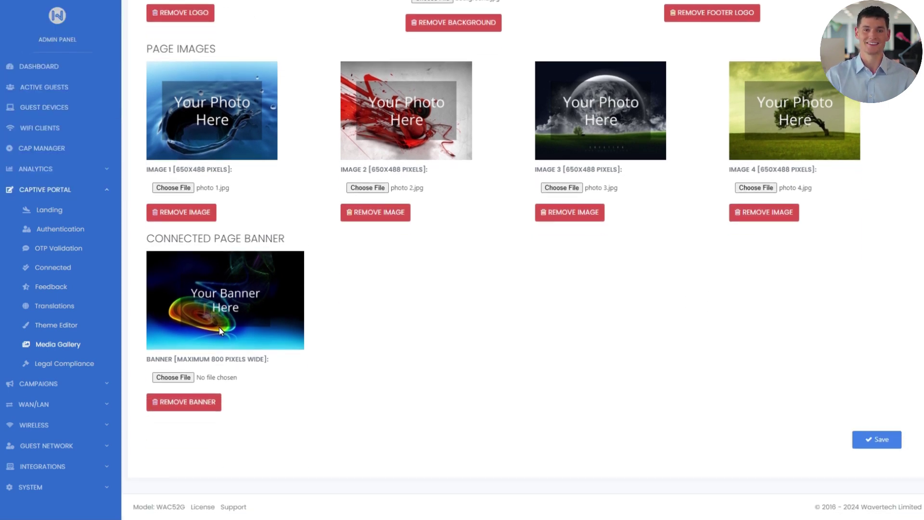
{"action": "left_click", "coordinate": [193, 377]}
{"action": "left_click", "coordinate": [110, 105]}
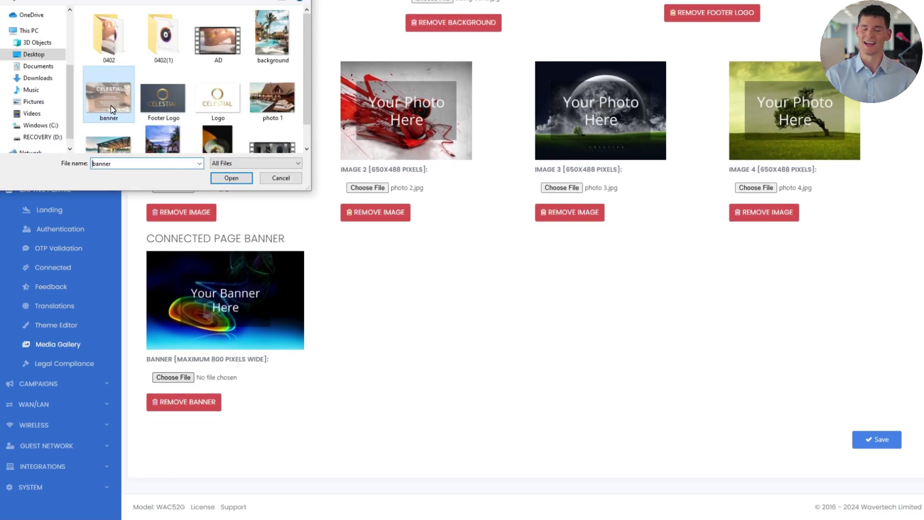
{"action": "left_click", "coordinate": [233, 176]}
{"action": "left_click", "coordinate": [869, 446]}
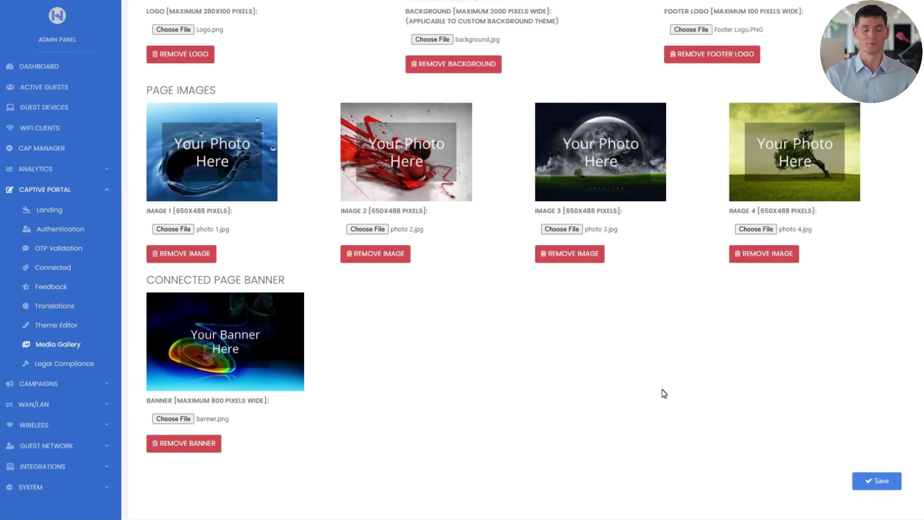
{"action": "scroll", "coordinate": [662, 390], "scroll_direction": "down", "scroll_amount": 4}
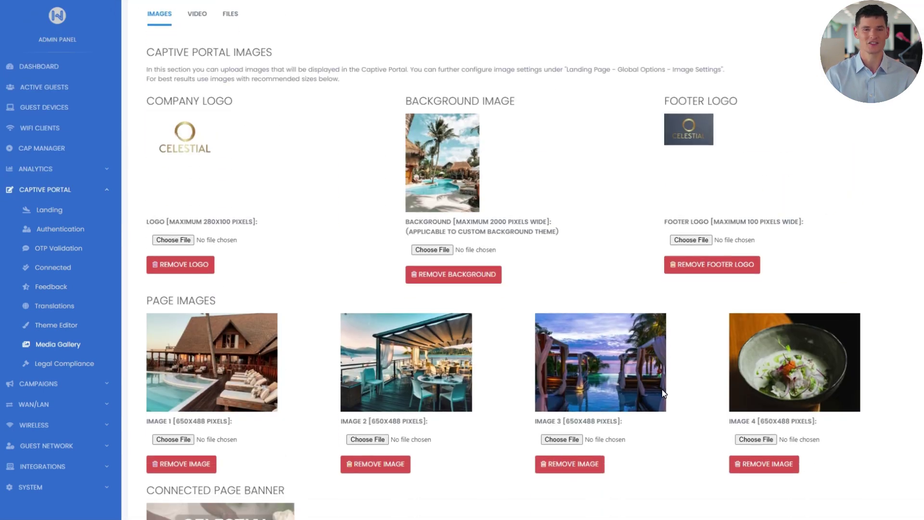
{"action": "scroll", "coordinate": [663, 393], "scroll_direction": "up", "scroll_amount": 4}
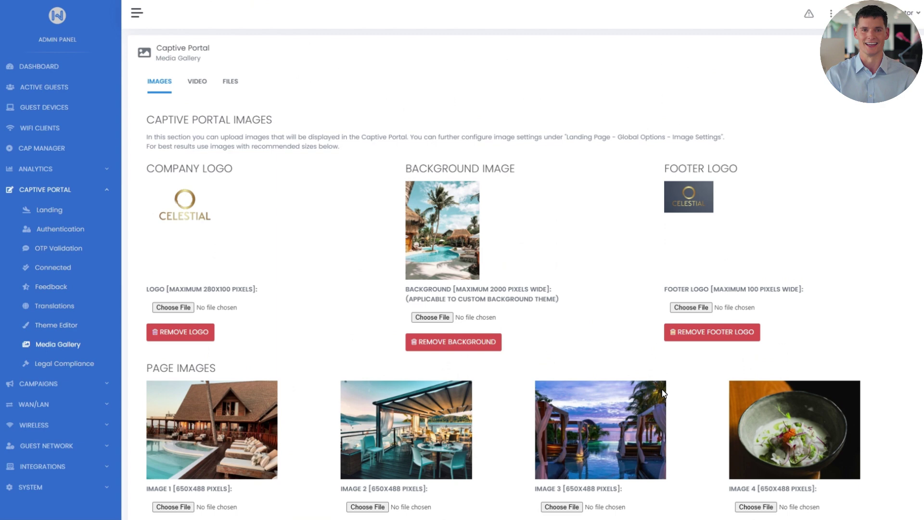
- Upload video_celestia.mp4 as the captive portal video and save it
{"action": "left_click", "coordinate": [197, 82]}
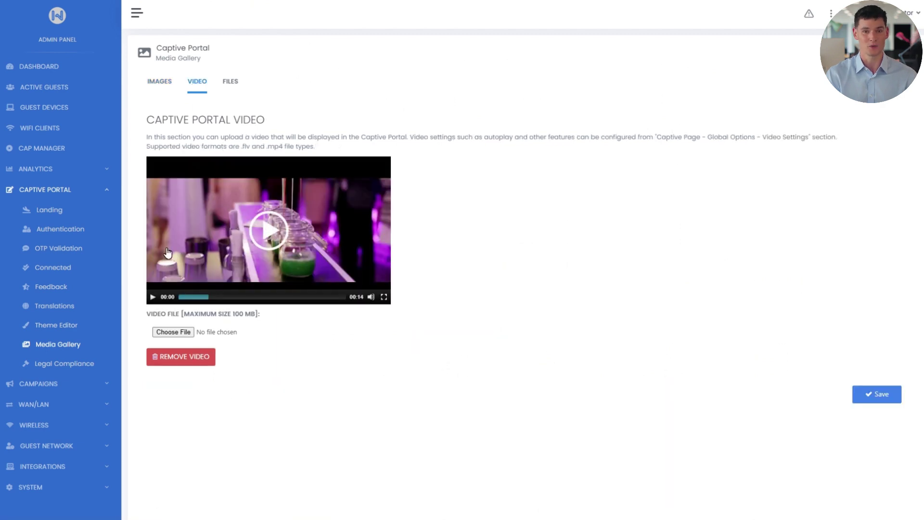
{"action": "left_click", "coordinate": [184, 335]}
{"action": "scroll", "coordinate": [221, 82], "scroll_direction": "down", "scroll_amount": 2}
{"action": "double_click", "coordinate": [221, 78]}
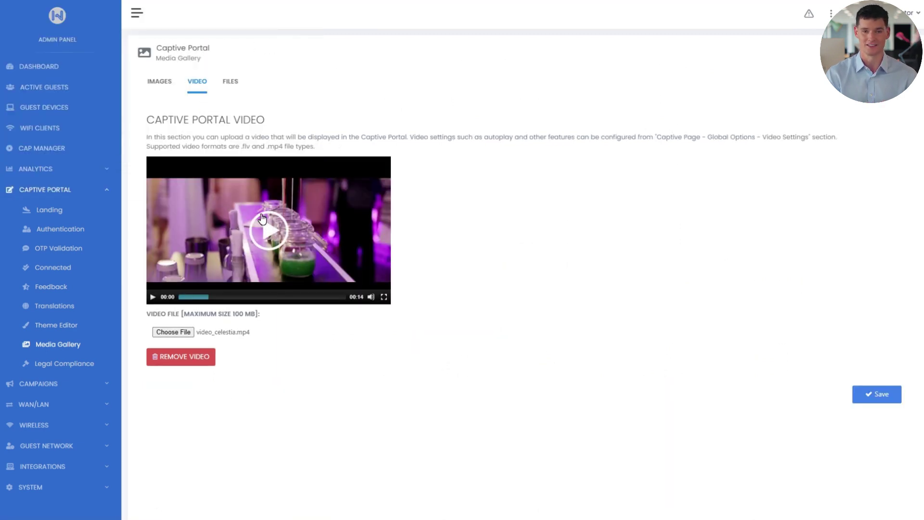
{"action": "left_click", "coordinate": [856, 399]}
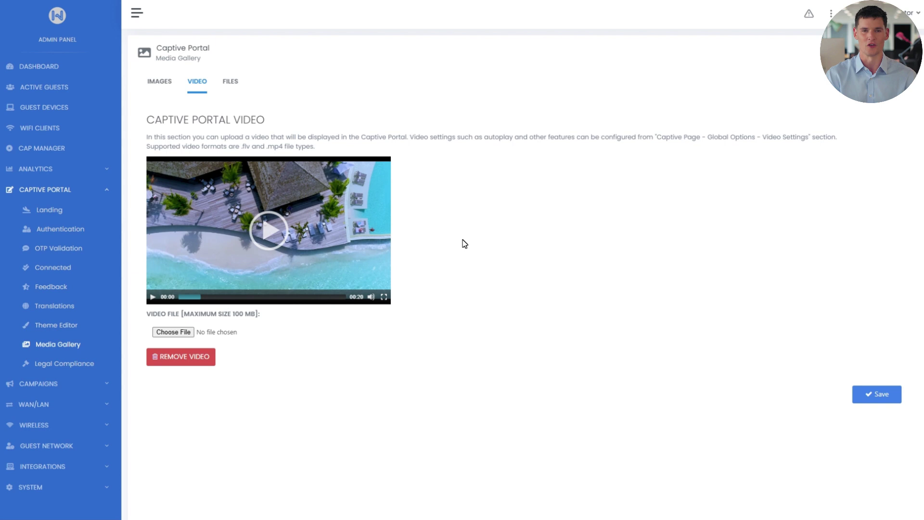
- Check the portal Files list and close the Add files window without uploading
{"action": "left_click", "coordinate": [234, 86]}
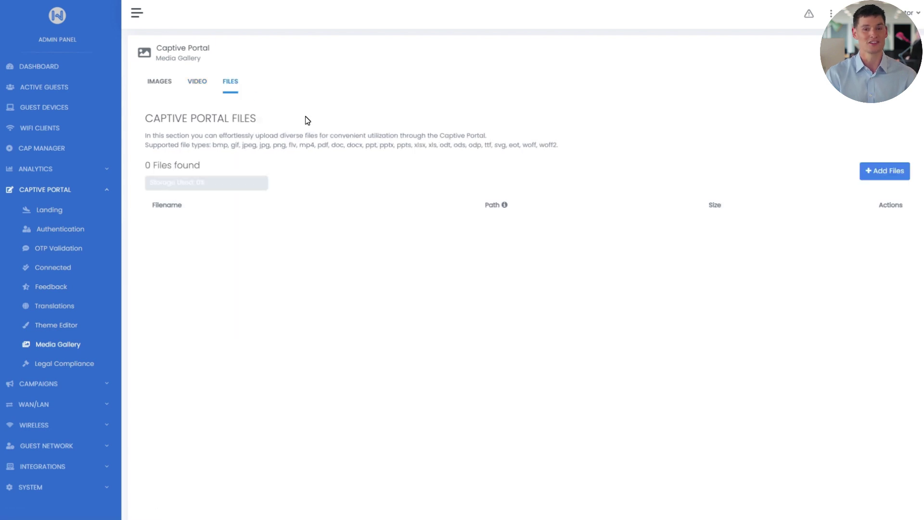
{"action": "left_click", "coordinate": [876, 177]}
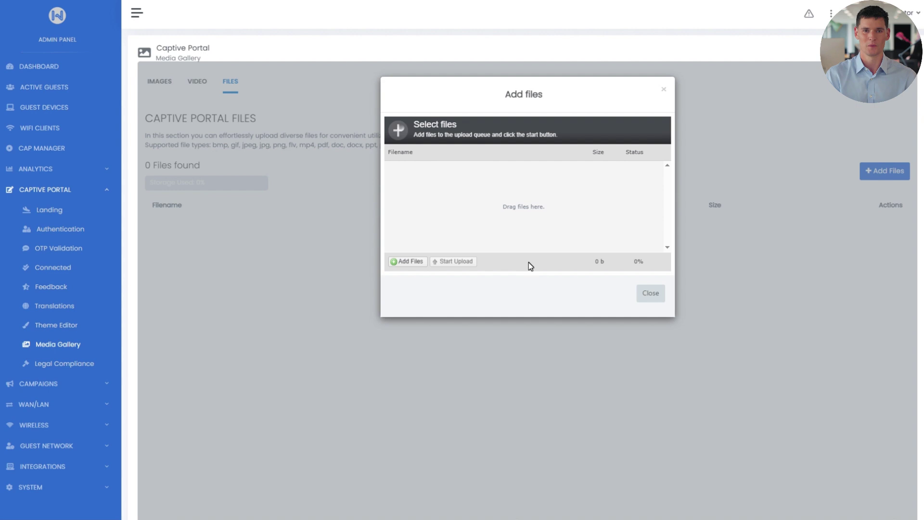
{"action": "left_click", "coordinate": [664, 90]}
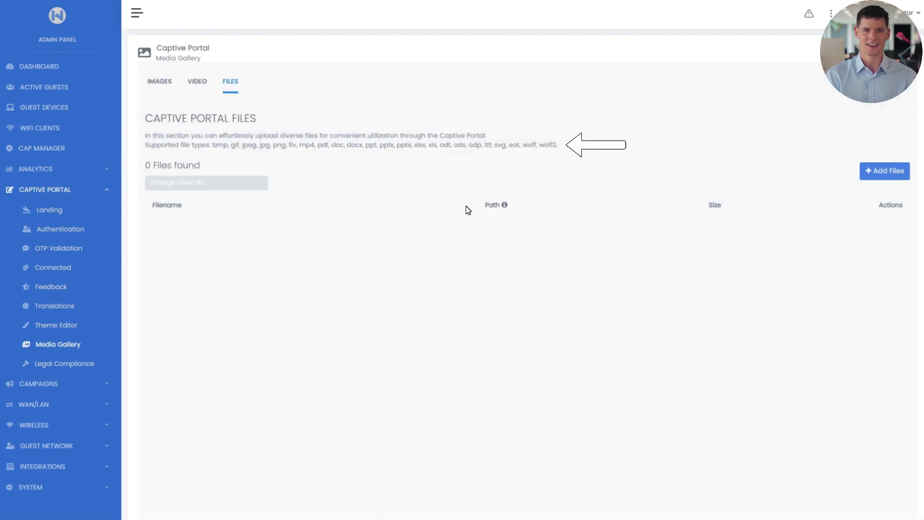
- Preview the Grey, Black, Brown and Dark Blue portal themes in the landing settings
{"action": "left_click", "coordinate": [61, 212]}
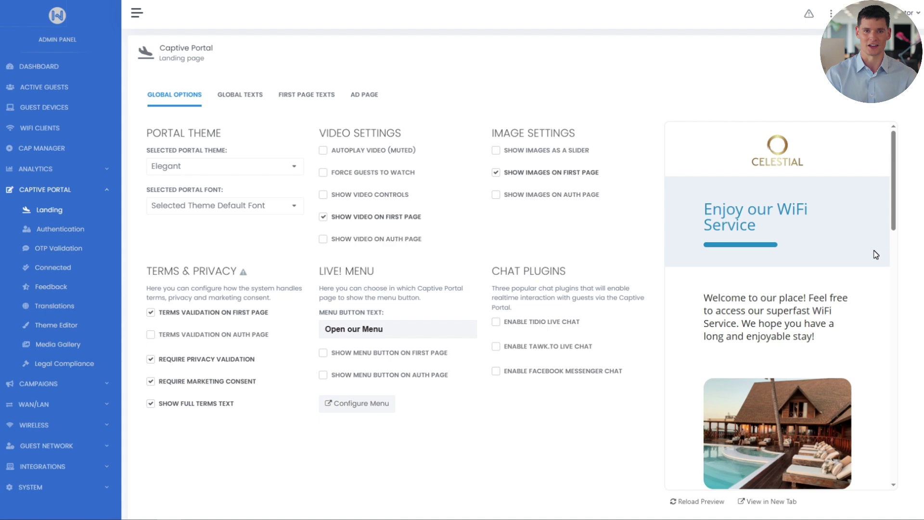
{"action": "scroll", "coordinate": [875, 258], "scroll_direction": "down", "scroll_amount": 3}
{"action": "scroll", "coordinate": [875, 257], "scroll_direction": "down", "scroll_amount": 10}
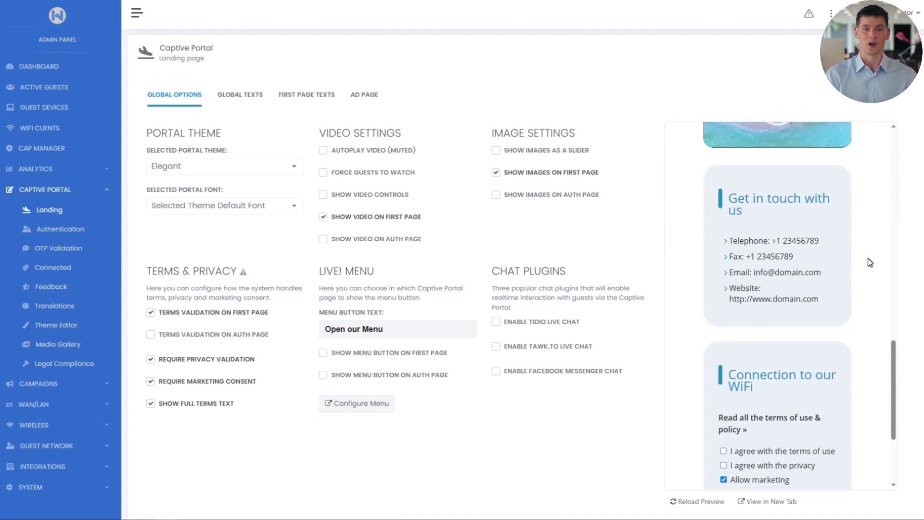
{"action": "scroll", "coordinate": [862, 376], "scroll_direction": "up", "scroll_amount": 13}
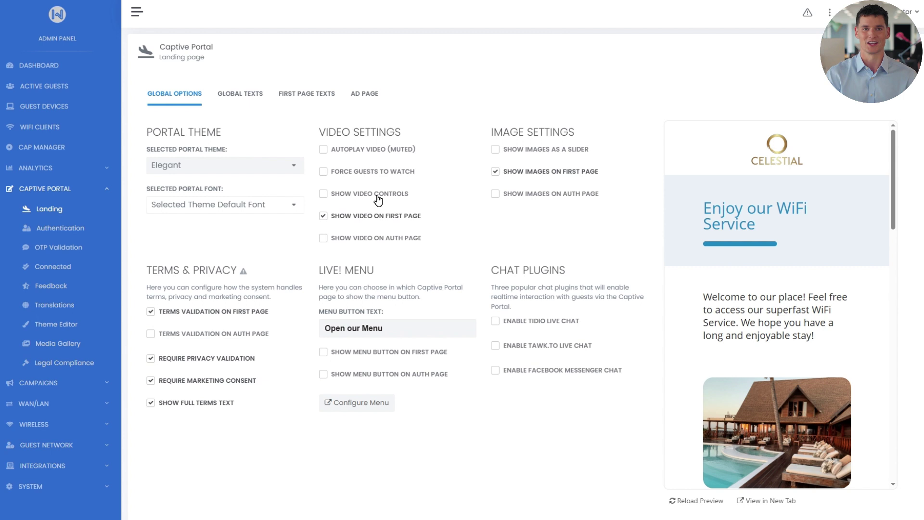
{"action": "left_click", "coordinate": [255, 165]}
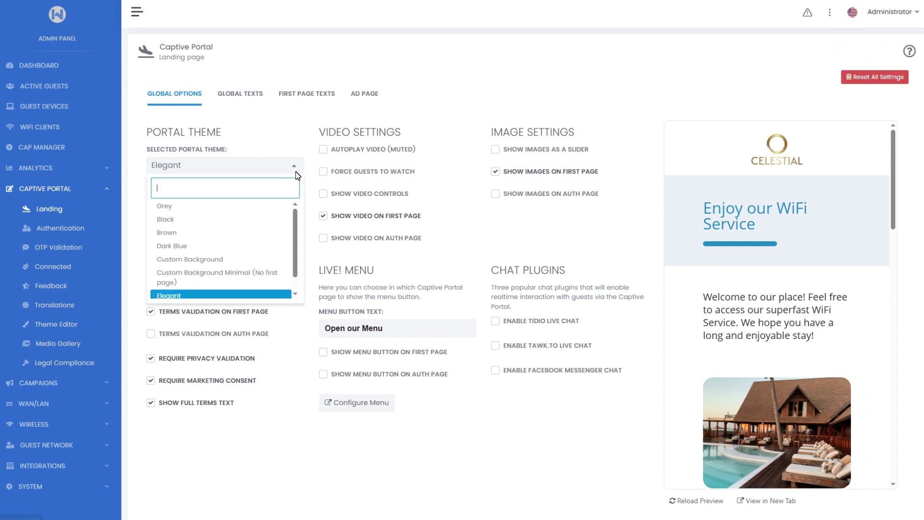
{"action": "left_click", "coordinate": [255, 207]}
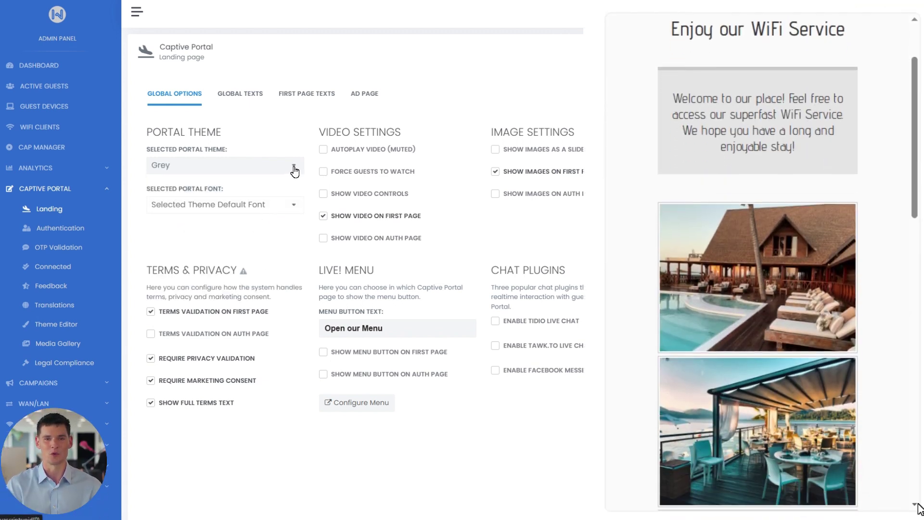
{"action": "left_click", "coordinate": [295, 169]}
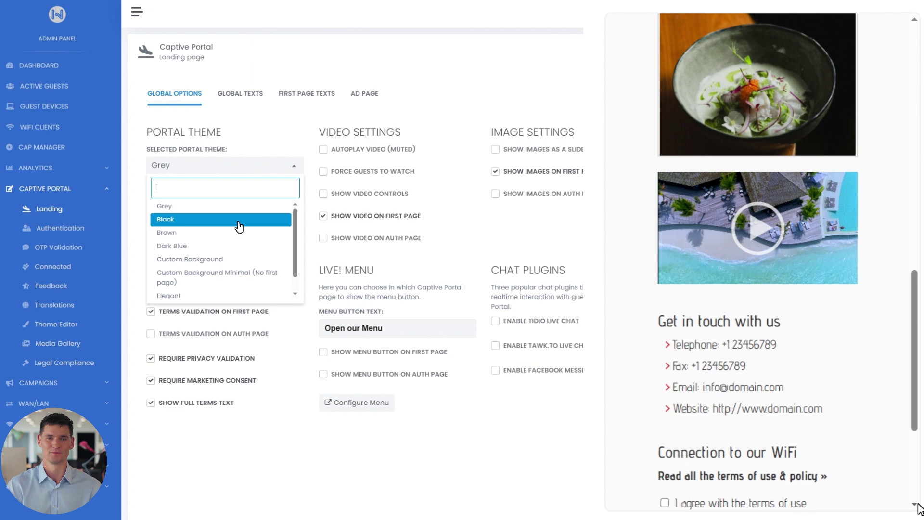
{"action": "left_click", "coordinate": [239, 223]}
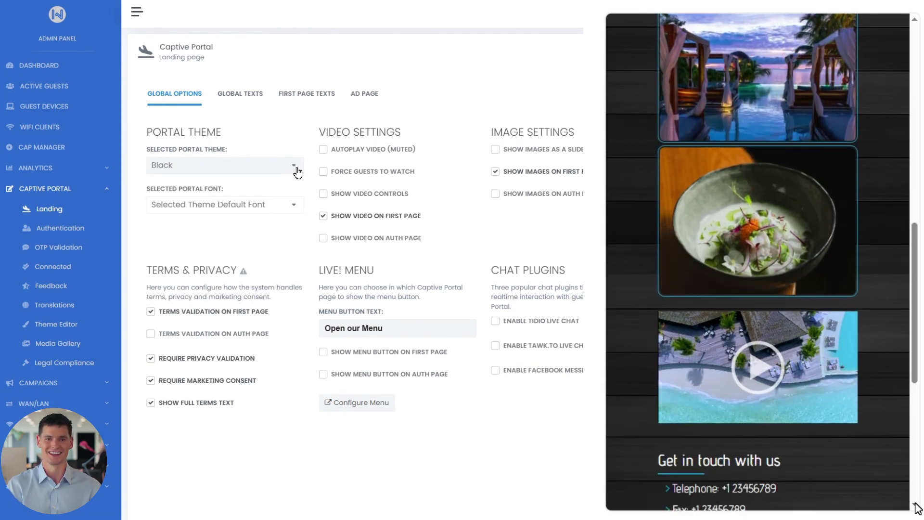
{"action": "left_click", "coordinate": [296, 171]}
{"action": "left_click", "coordinate": [252, 233]}
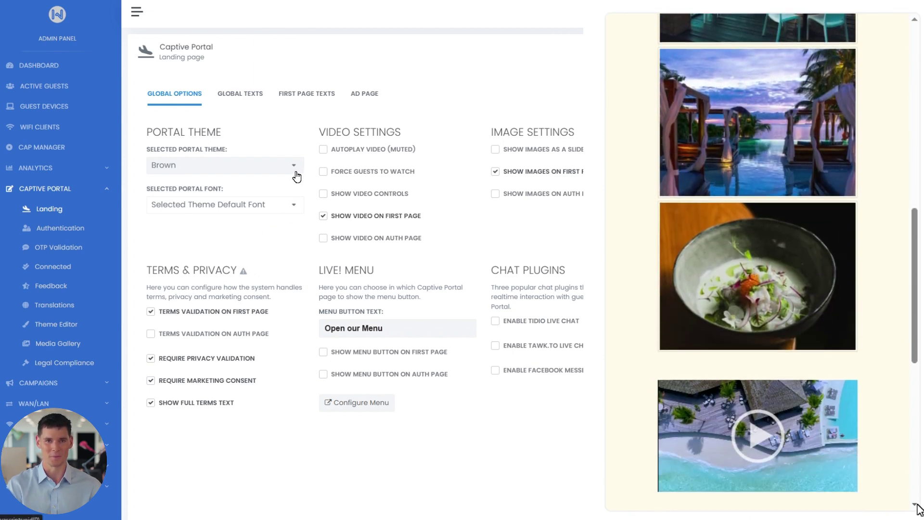
{"action": "left_click", "coordinate": [297, 174]}
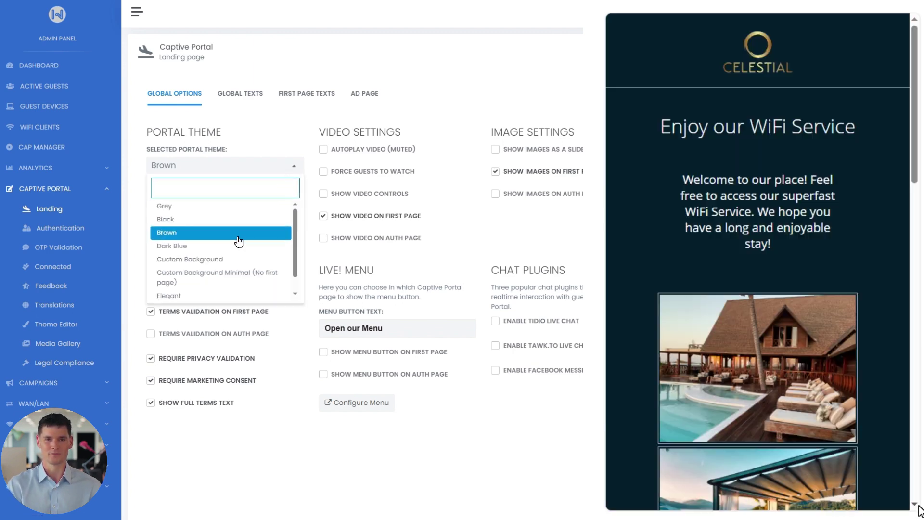
{"action": "left_click", "coordinate": [233, 246]}
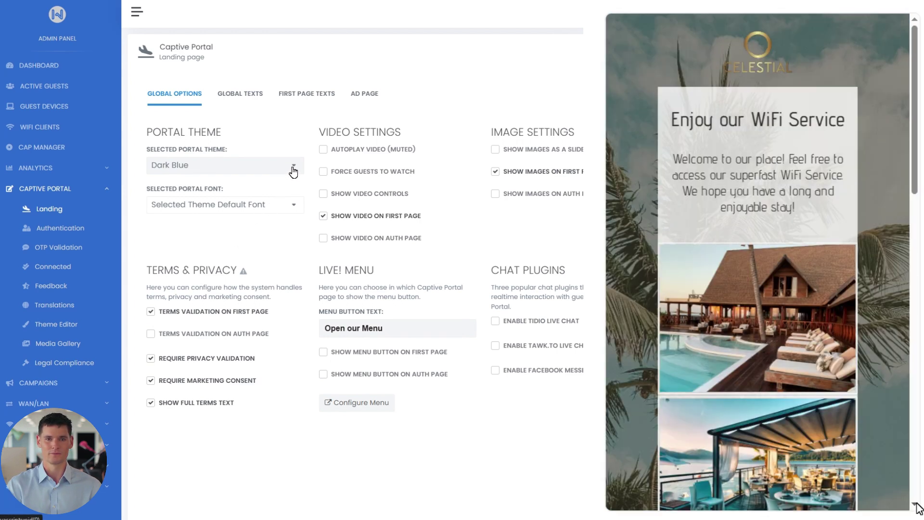
- Try Custom Background, Custom Background Minimal and Elegant, then choose Elegant Minimal (No first page)
{"action": "left_click", "coordinate": [293, 172]}
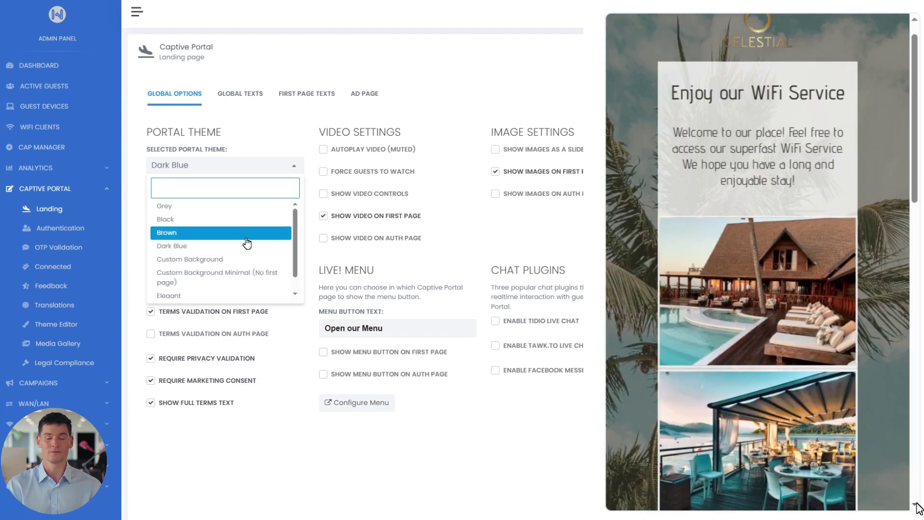
{"action": "left_click", "coordinate": [243, 261]}
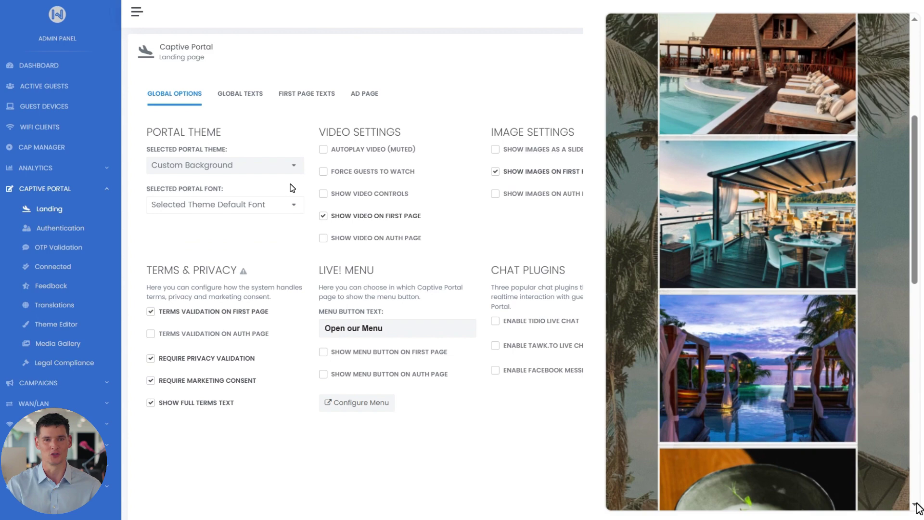
{"action": "left_click", "coordinate": [297, 172]}
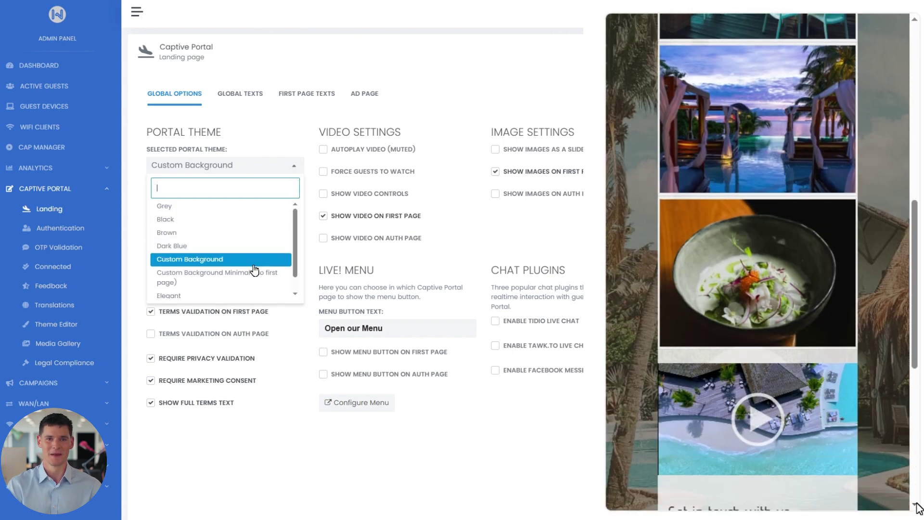
{"action": "left_click", "coordinate": [254, 271]}
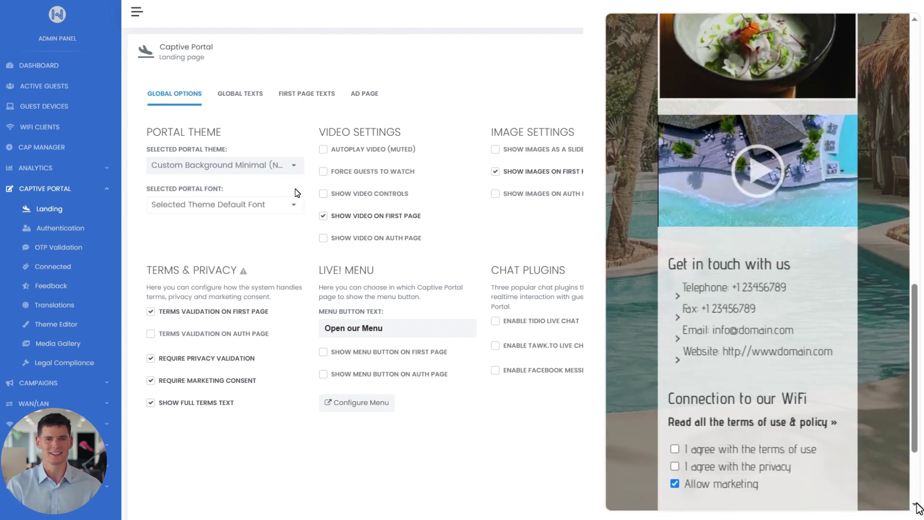
{"action": "left_click", "coordinate": [294, 171]}
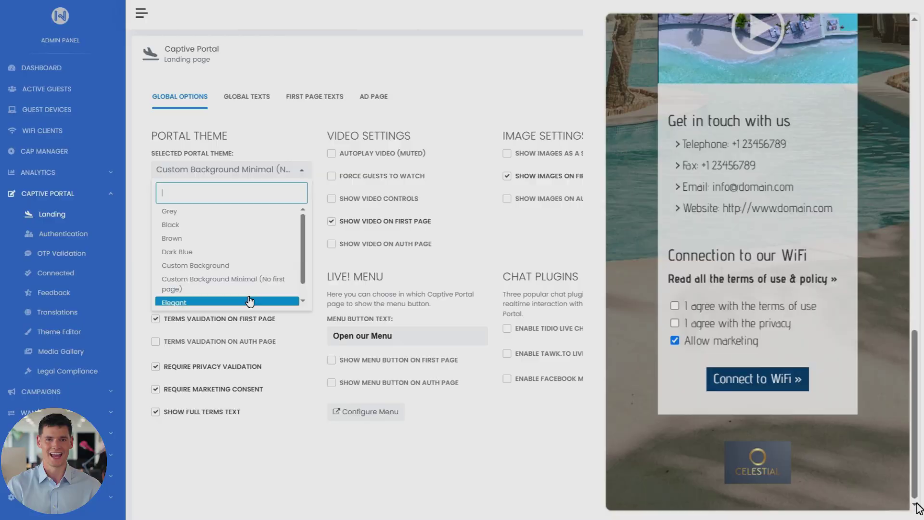
{"action": "left_click", "coordinate": [193, 295]}
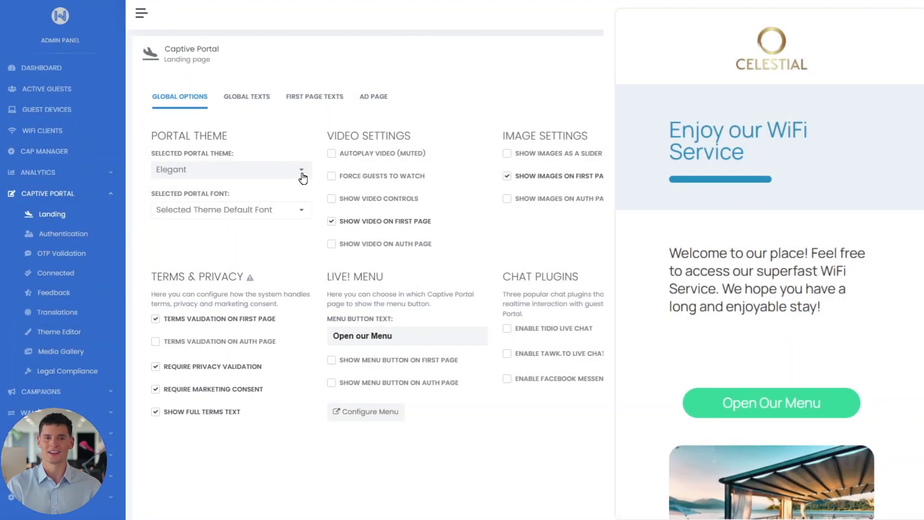
{"action": "left_click", "coordinate": [301, 172]}
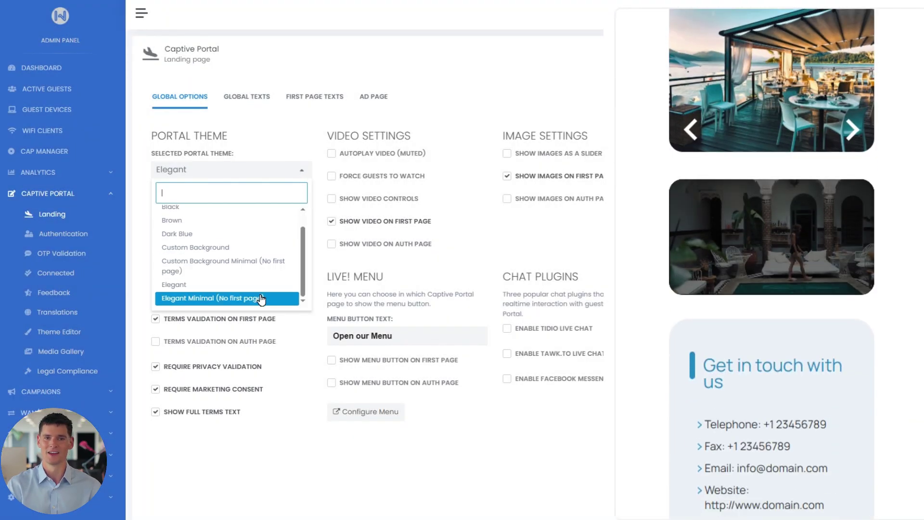
{"action": "left_click", "coordinate": [263, 299]}
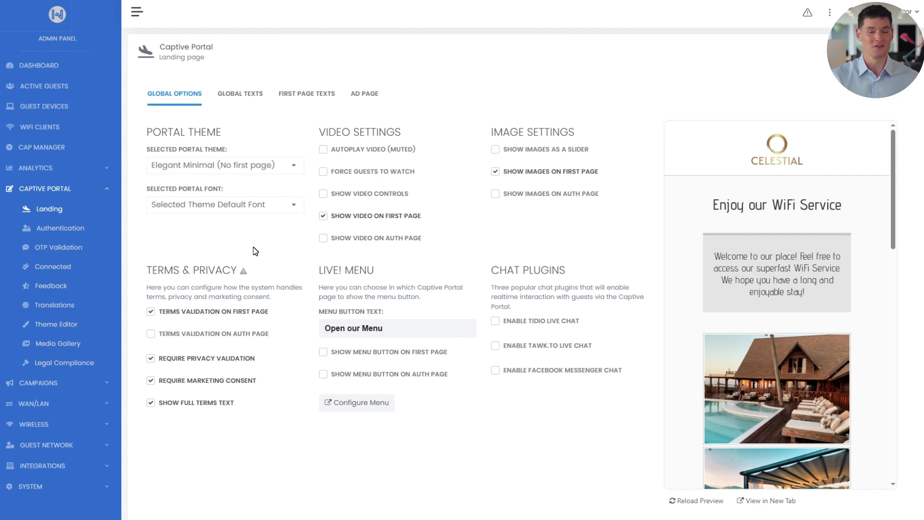
- Switch the portal theme to Custom Background and save the landing settings
{"action": "left_click", "coordinate": [273, 165]}
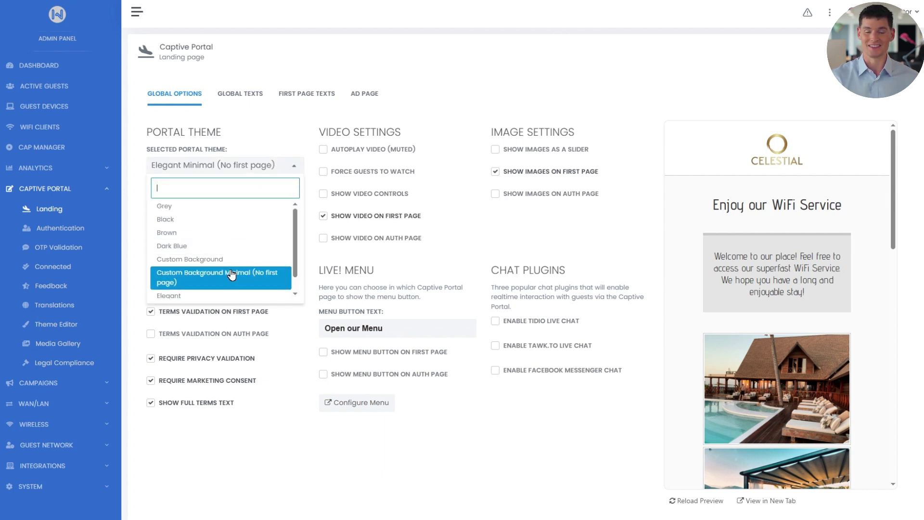
{"action": "left_click", "coordinate": [235, 260]}
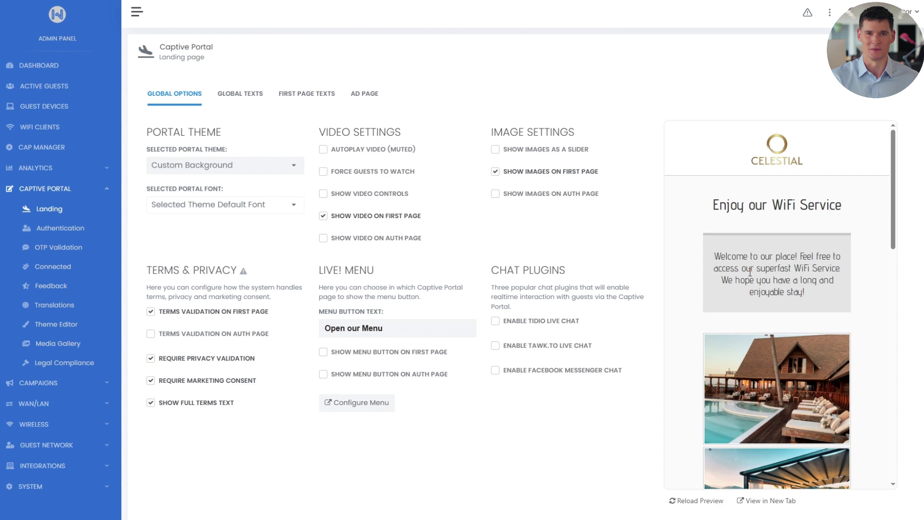
{"action": "scroll", "coordinate": [855, 343], "scroll_direction": "down", "scroll_amount": 3}
{"action": "scroll", "coordinate": [910, 414], "scroll_direction": "down", "scroll_amount": 2}
{"action": "left_click", "coordinate": [884, 444]}
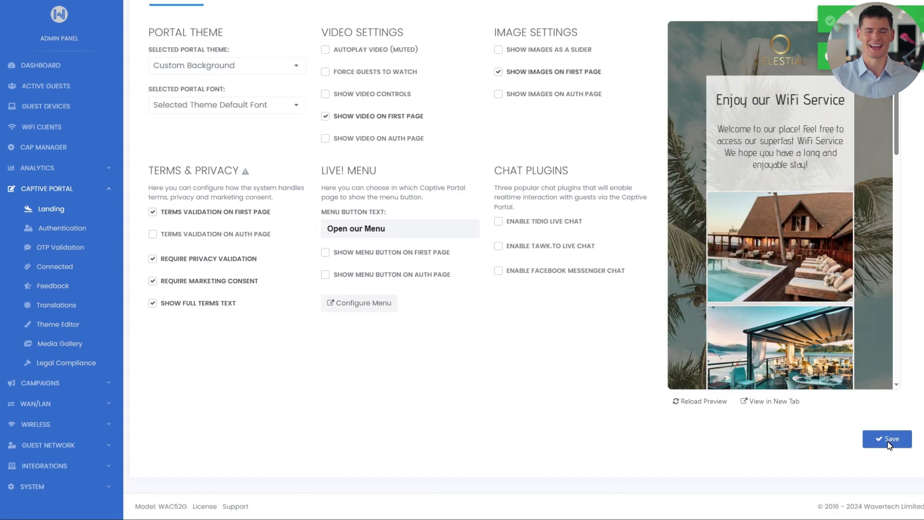
{"action": "scroll", "coordinate": [891, 360], "scroll_direction": "down", "scroll_amount": 5}
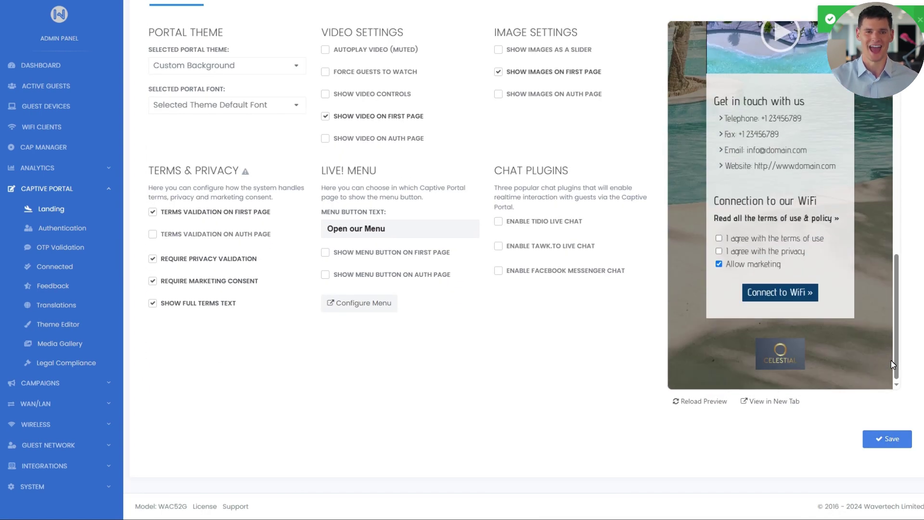
{"action": "scroll", "coordinate": [658, 87], "scroll_direction": "up", "scroll_amount": 2}
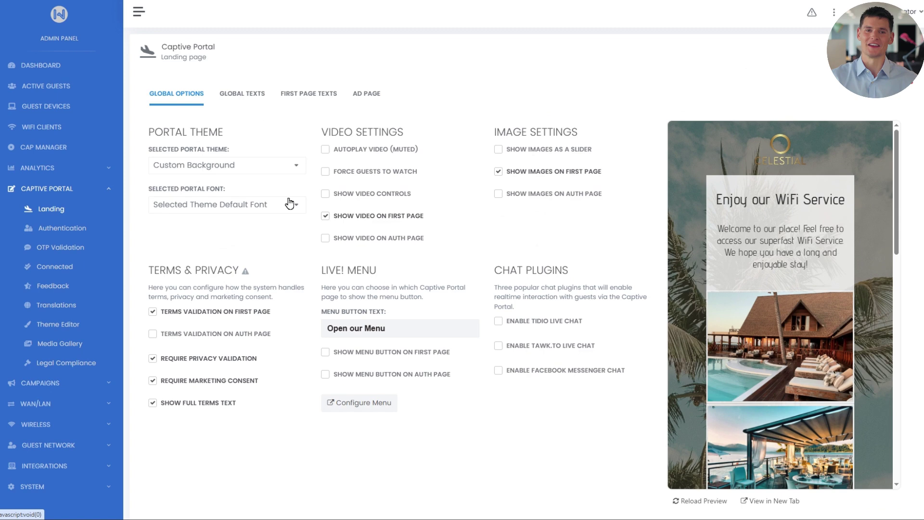
- Set the portal font to Manrope
{"action": "left_click", "coordinate": [288, 203]}
{"action": "scroll", "coordinate": [241, 304], "scroll_direction": "down", "scroll_amount": 5}
{"action": "left_click", "coordinate": [240, 300]}
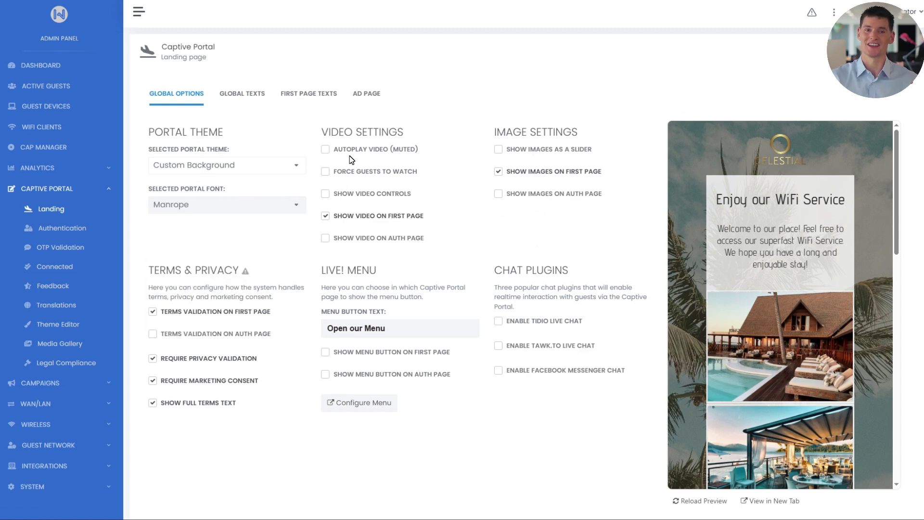
- Enable muted autoplay, forced video watching and image slider, save, and check the preview slider
{"action": "left_click", "coordinate": [324, 151]}
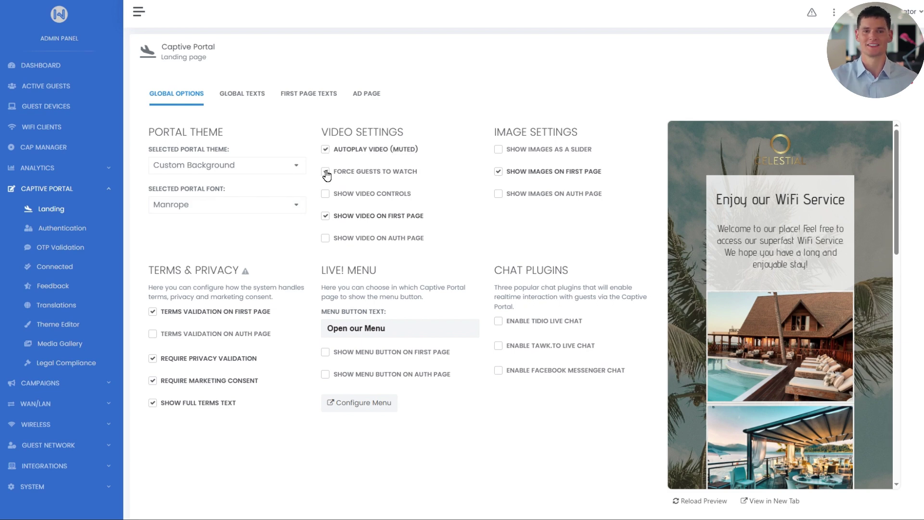
{"action": "left_click", "coordinate": [326, 173]}
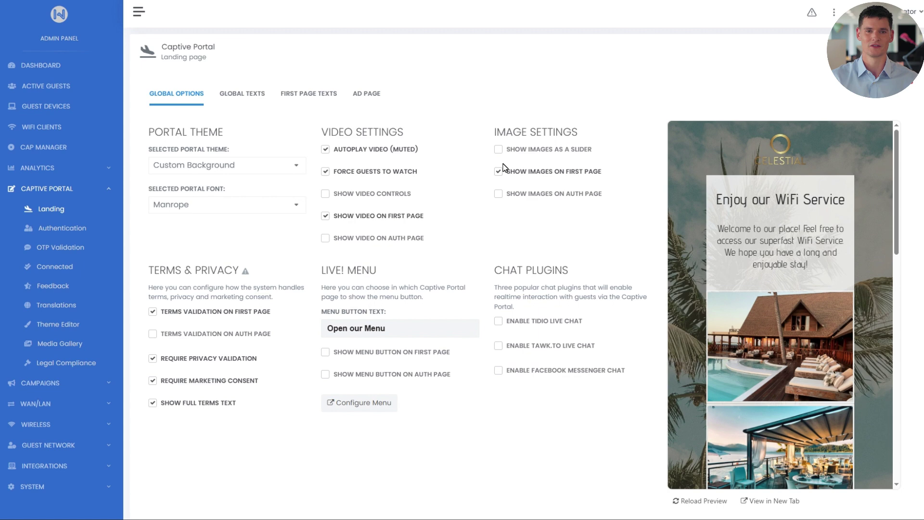
{"action": "left_click", "coordinate": [498, 150]}
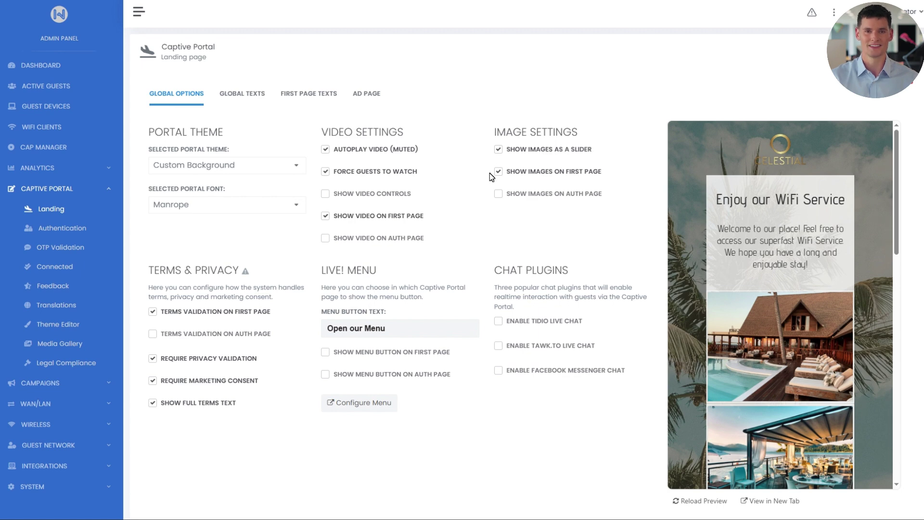
{"action": "scroll", "coordinate": [906, 366], "scroll_direction": "down", "scroll_amount": 3}
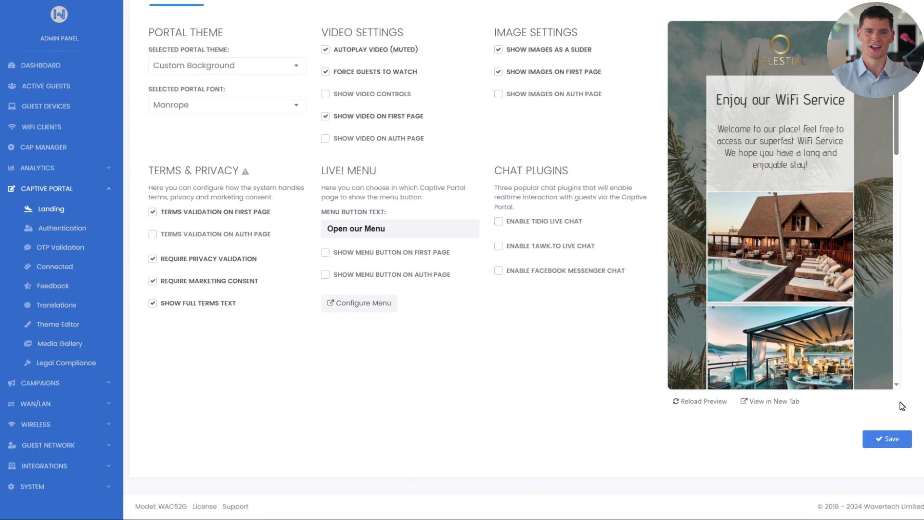
{"action": "left_click", "coordinate": [893, 435]}
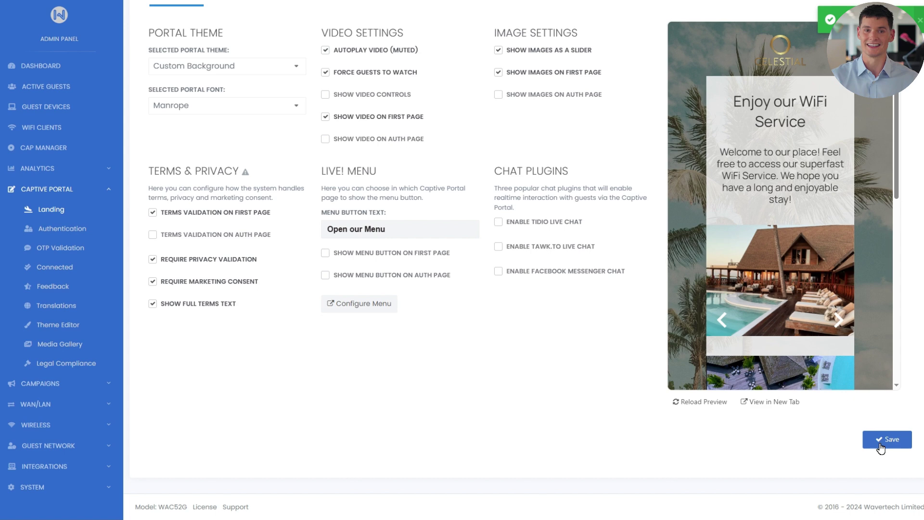
{"action": "scroll", "coordinate": [878, 337], "scroll_direction": "down", "scroll_amount": 1}
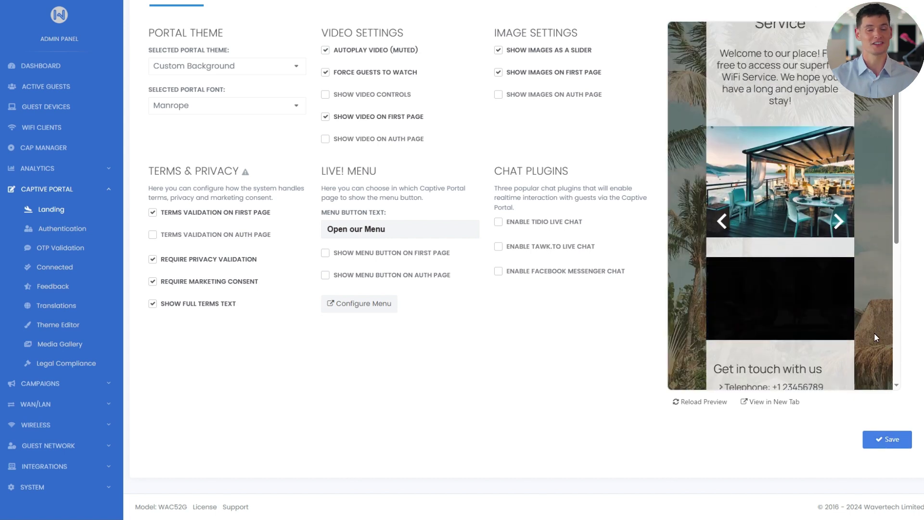
{"action": "left_click", "coordinate": [840, 223]}
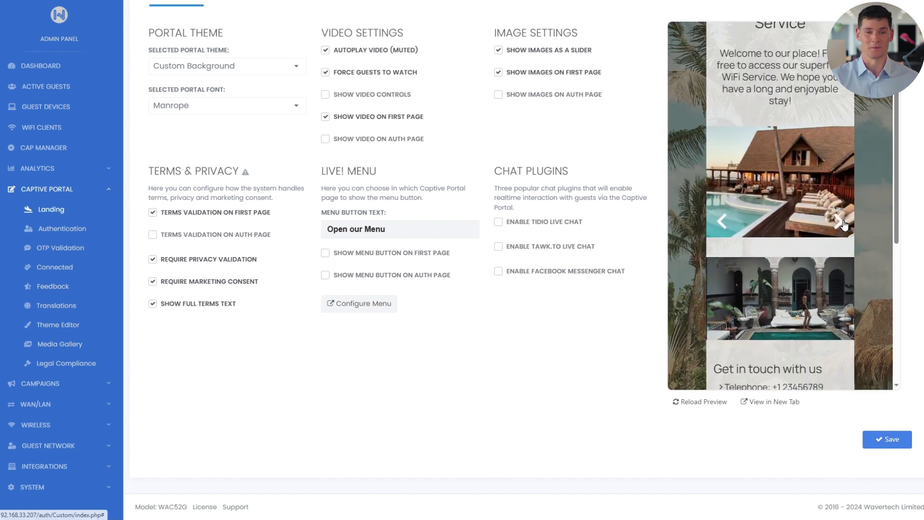
{"action": "scroll", "coordinate": [868, 275], "scroll_direction": "down", "scroll_amount": 2}
{"action": "scroll", "coordinate": [868, 276], "scroll_direction": "down", "scroll_amount": 3}
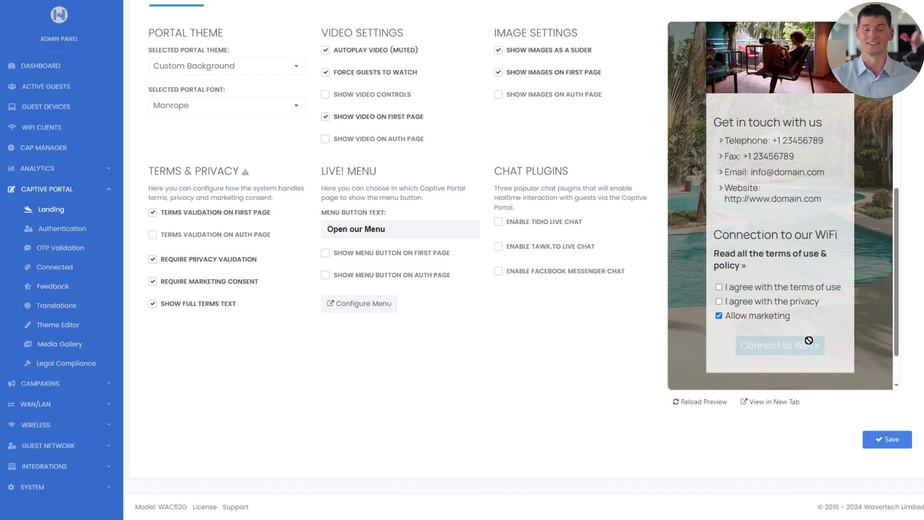
- Turn on Terms Validation on Auth Page and save
{"action": "scroll", "coordinate": [870, 321], "scroll_direction": "up", "scroll_amount": 1}
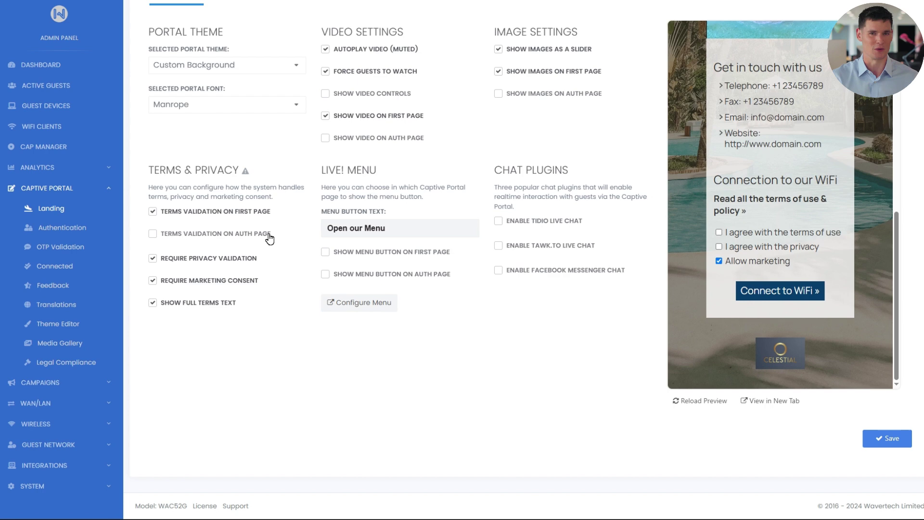
{"action": "left_click", "coordinate": [160, 235]}
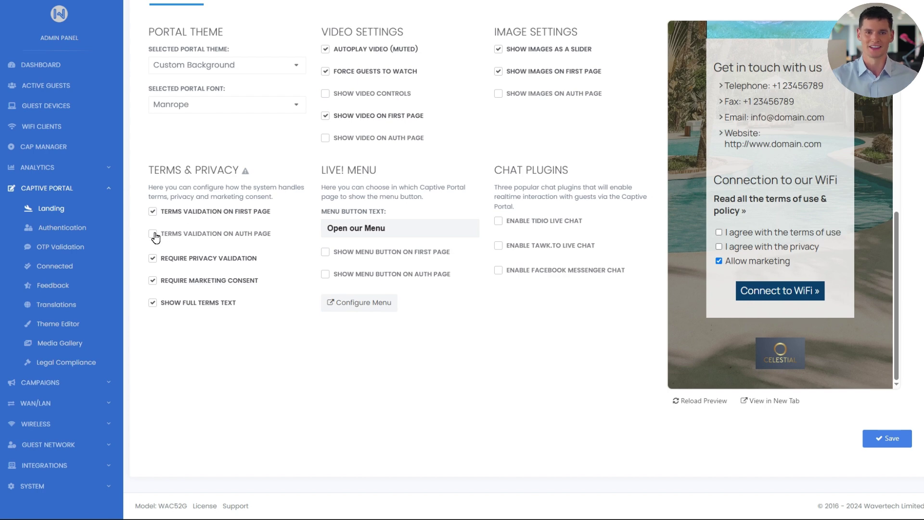
{"action": "left_click", "coordinate": [878, 442]}
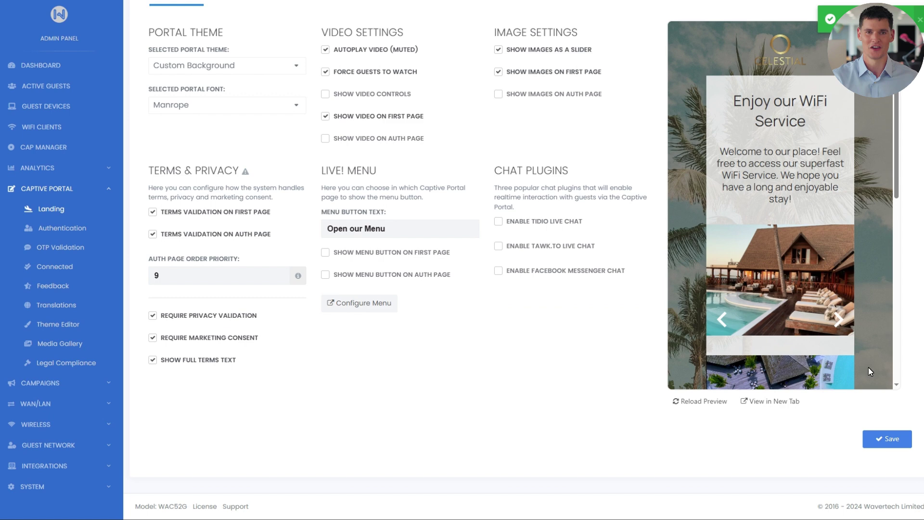
- In the preview, accept the terms of use and privacy terms and connect to WiFi
{"action": "scroll", "coordinate": [867, 356], "scroll_direction": "down", "scroll_amount": 6}
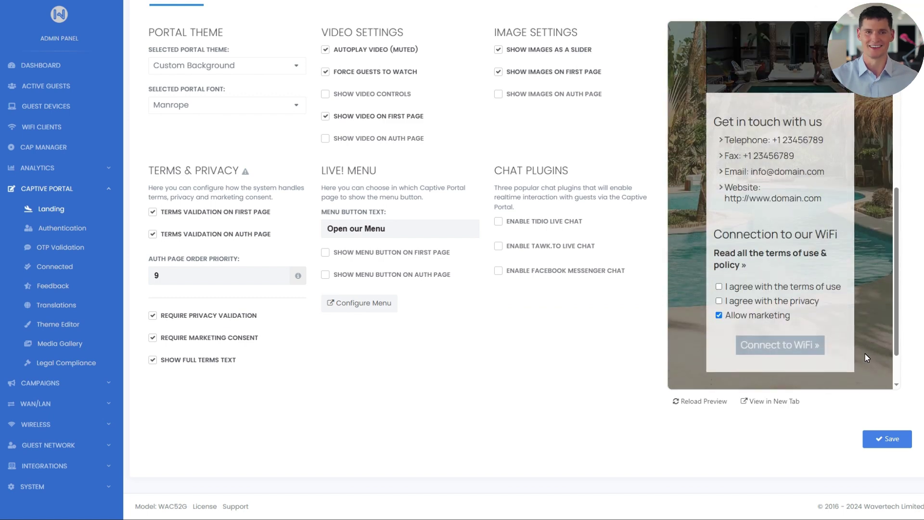
{"action": "left_click", "coordinate": [719, 287]}
{"action": "left_click", "coordinate": [721, 302]}
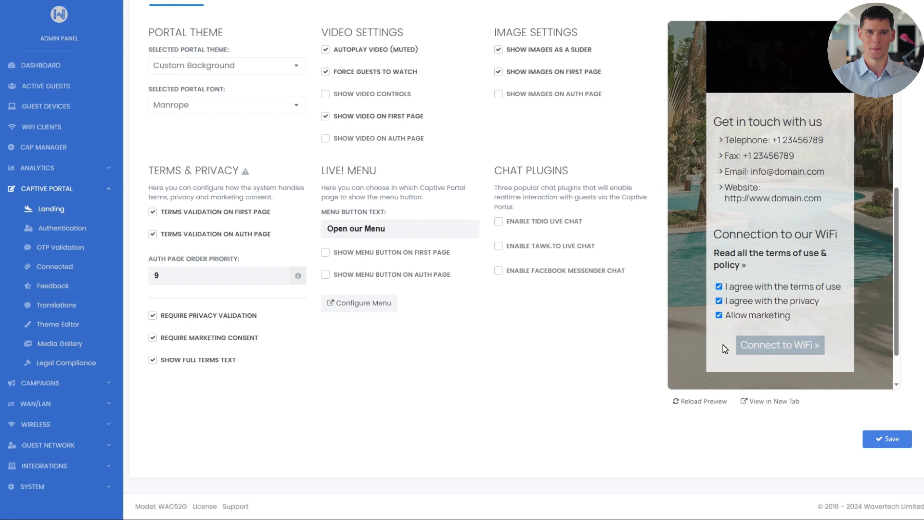
{"action": "left_click", "coordinate": [757, 345]}
{"action": "scroll", "coordinate": [755, 335], "scroll_direction": "down", "scroll_amount": 15}
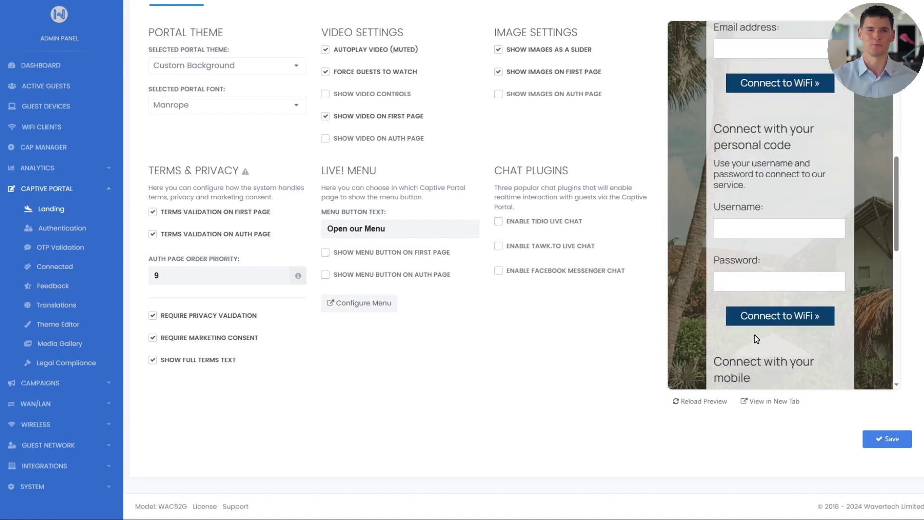
{"action": "scroll", "coordinate": [754, 339], "scroll_direction": "down", "scroll_amount": 5}
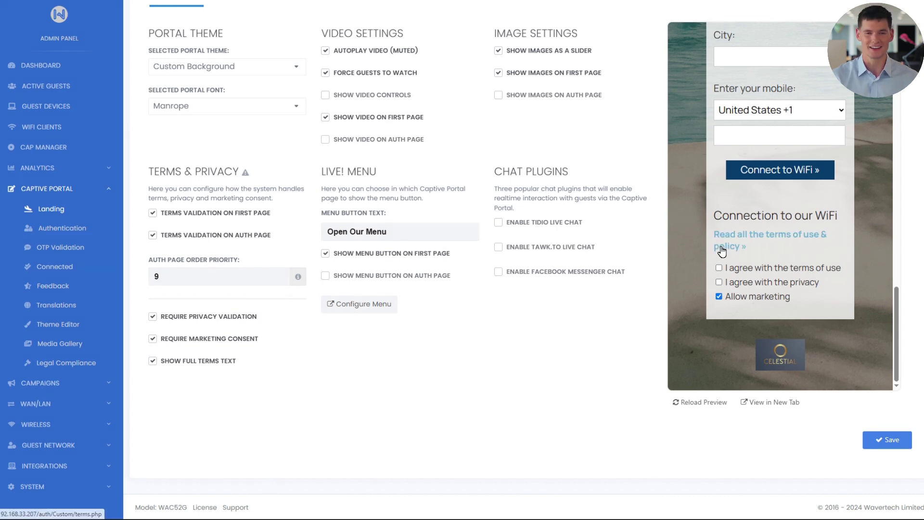
- View the full terms page in the preview, then turn off Show Full Terms Text and save
{"action": "left_click", "coordinate": [721, 248]}
{"action": "scroll", "coordinate": [722, 262], "scroll_direction": "down", "scroll_amount": 15}
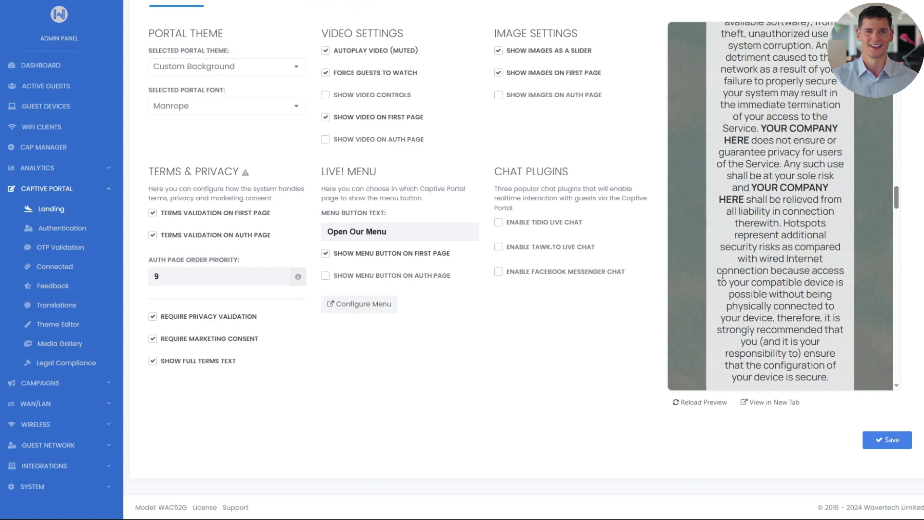
{"action": "scroll", "coordinate": [723, 275], "scroll_direction": "down", "scroll_amount": 10}
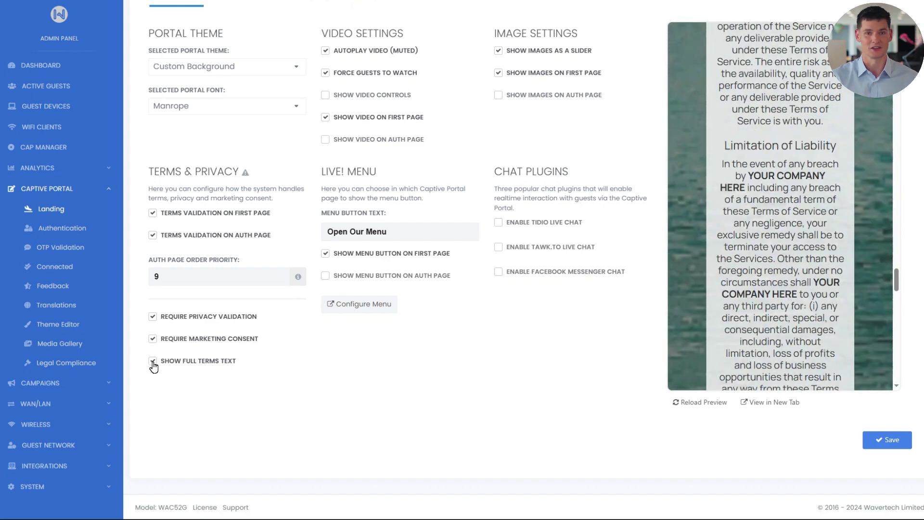
{"action": "left_click", "coordinate": [152, 362]}
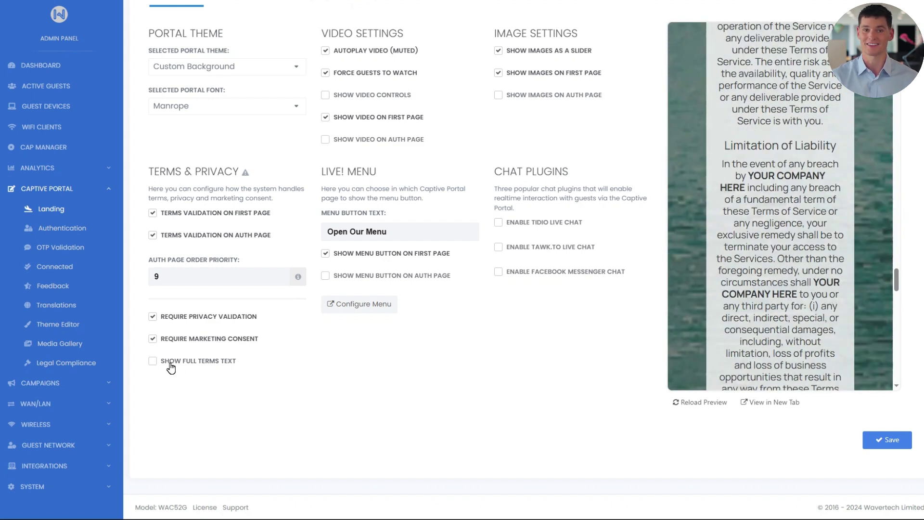
{"action": "left_click", "coordinate": [881, 442]}
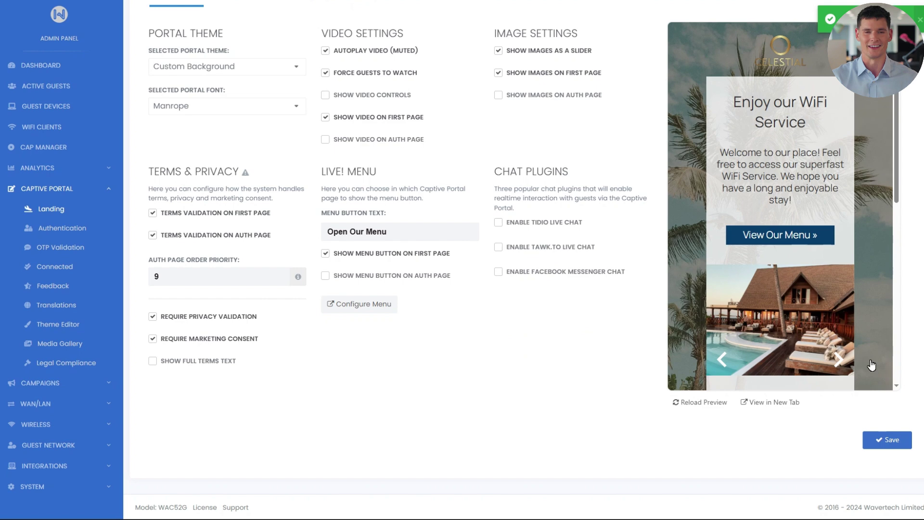
- Tick the terms of use and privacy boxes in the preview
{"action": "scroll", "coordinate": [873, 358], "scroll_direction": "down", "scroll_amount": 5}
{"action": "left_click", "coordinate": [719, 234]}
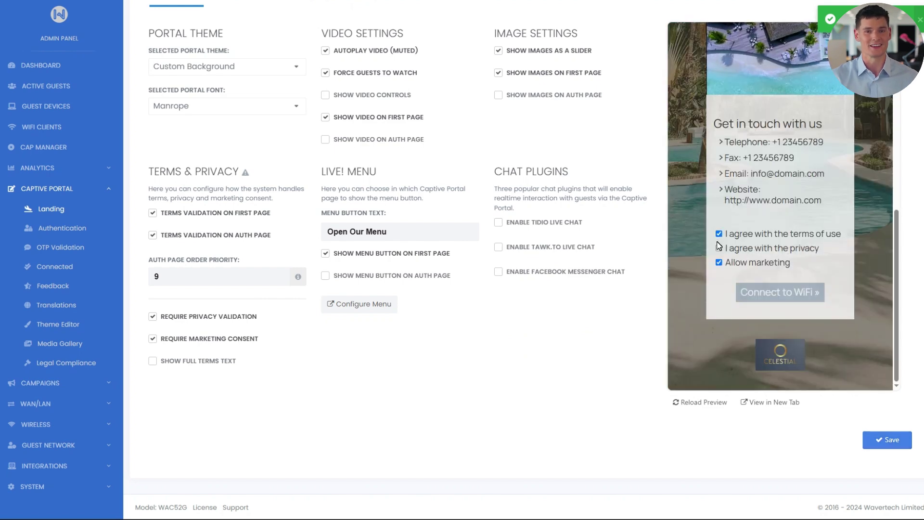
{"action": "left_click", "coordinate": [720, 248]}
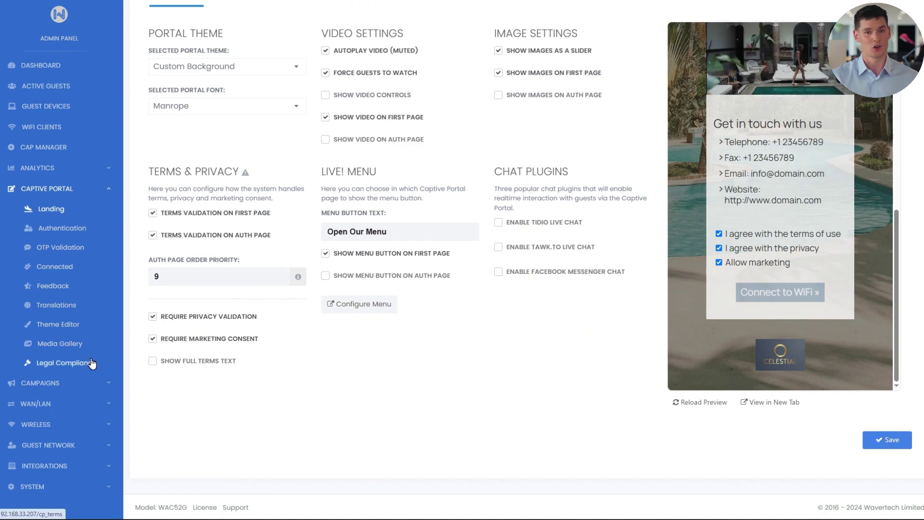
- Delete the '(this is an example template…)' note from the Legal Compliance terms text and save
{"action": "left_click", "coordinate": [72, 363]}
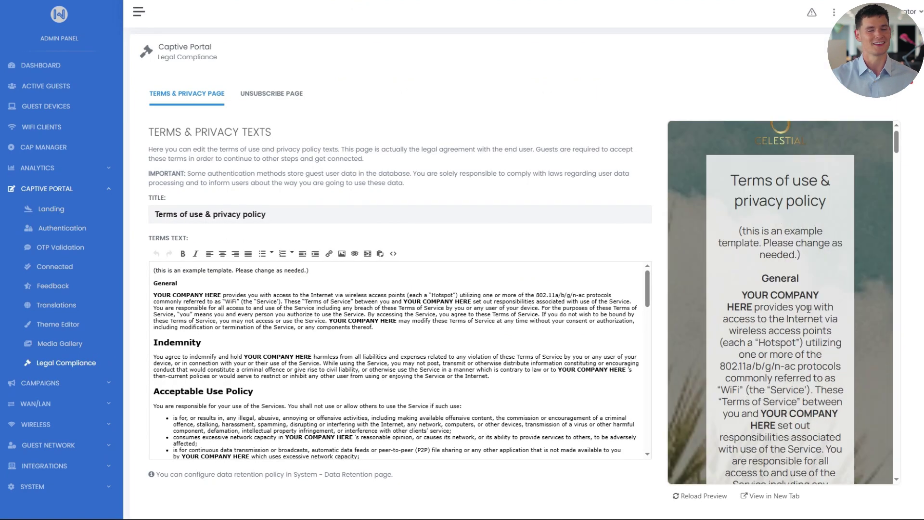
{"action": "left_click_drag", "start_coordinate": [314, 269], "coordinate": [152, 270]}
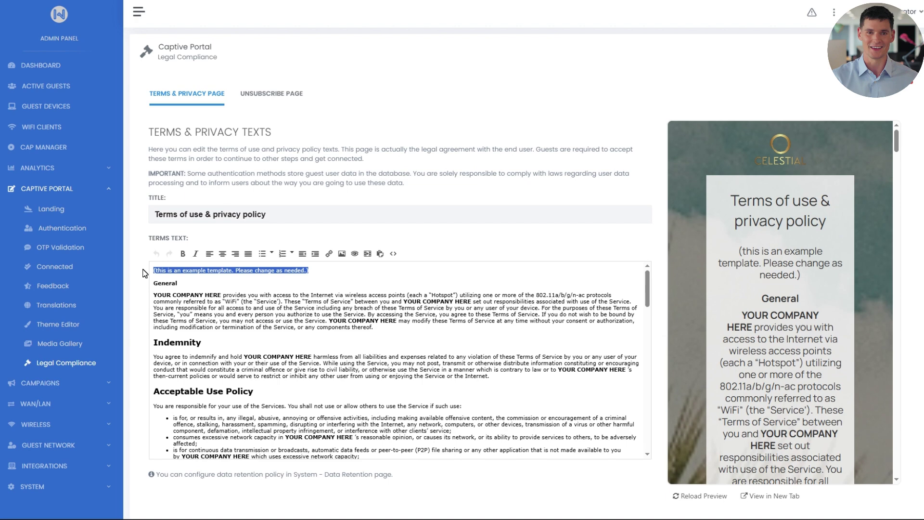
{"action": "key", "text": "BackSpace"}
{"action": "scroll", "coordinate": [912, 383], "scroll_direction": "down", "scroll_amount": 2}
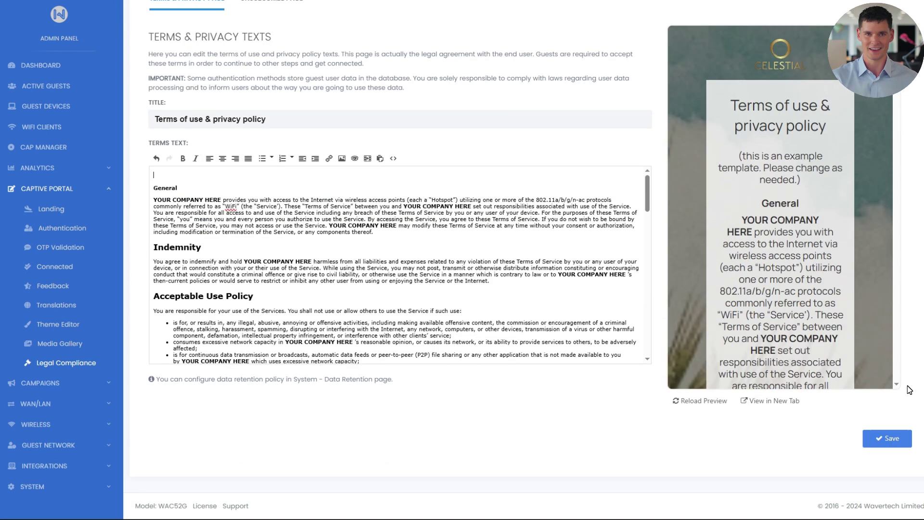
{"action": "left_click", "coordinate": [878, 444]}
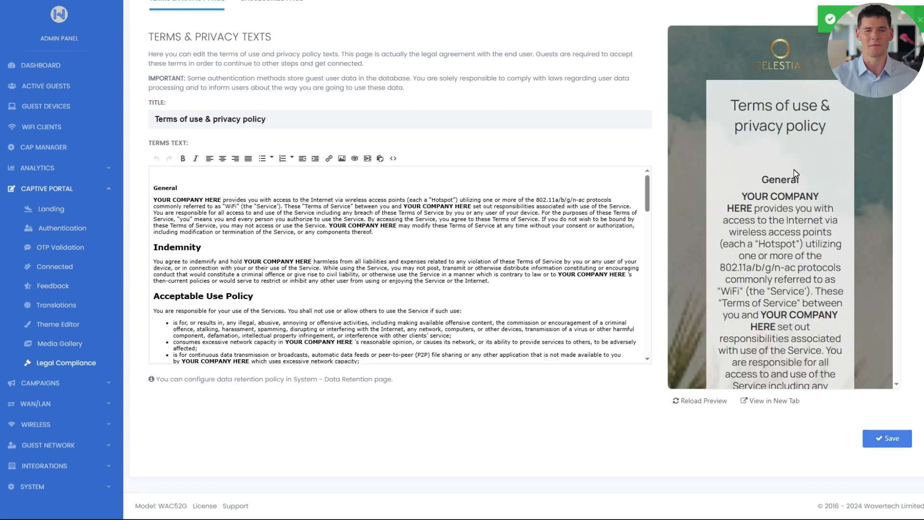
- In Global Texts, replace 'terms of use' in the Terms Checkbox Title with an <a href="terms.php"> link and save
{"action": "left_click", "coordinate": [77, 209]}
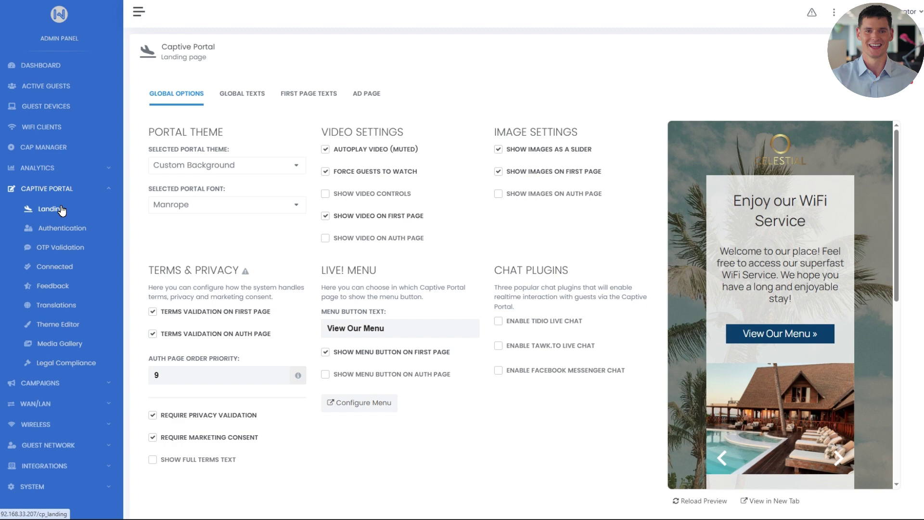
{"action": "left_click", "coordinate": [236, 98]}
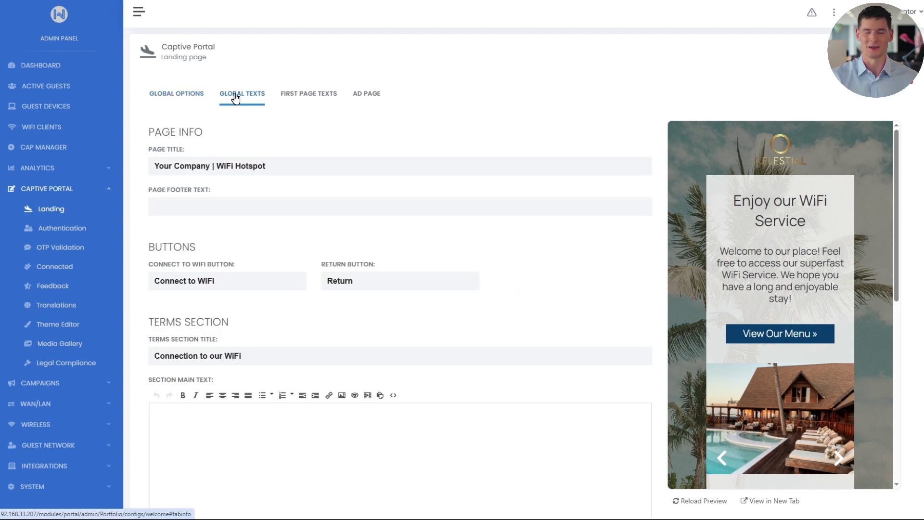
{"action": "scroll", "coordinate": [360, 249], "scroll_direction": "down", "scroll_amount": 5}
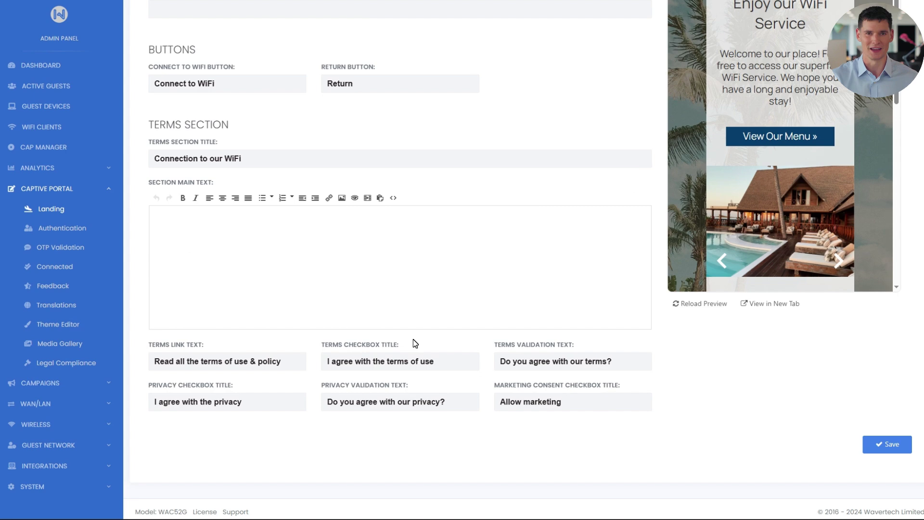
{"action": "left_click_drag", "start_coordinate": [435, 361], "coordinate": [388, 358]}
{"action": "key", "text": "BackSpace"}
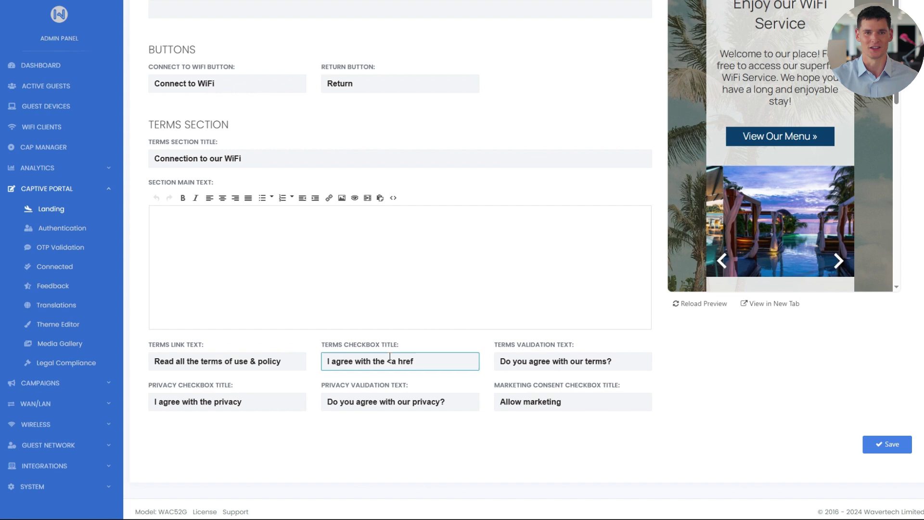
{"action": "type", "text": "<a href=\"terms."}
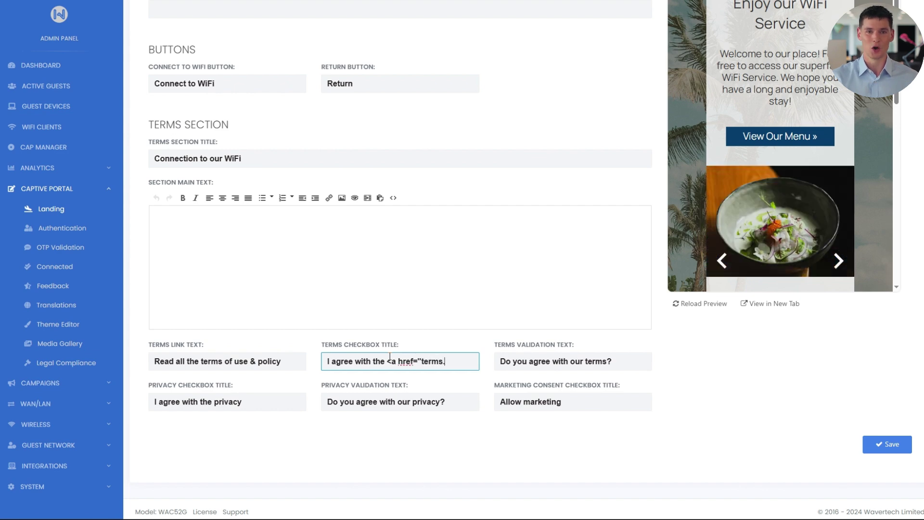
{"action": "type", "text": "php\">"}
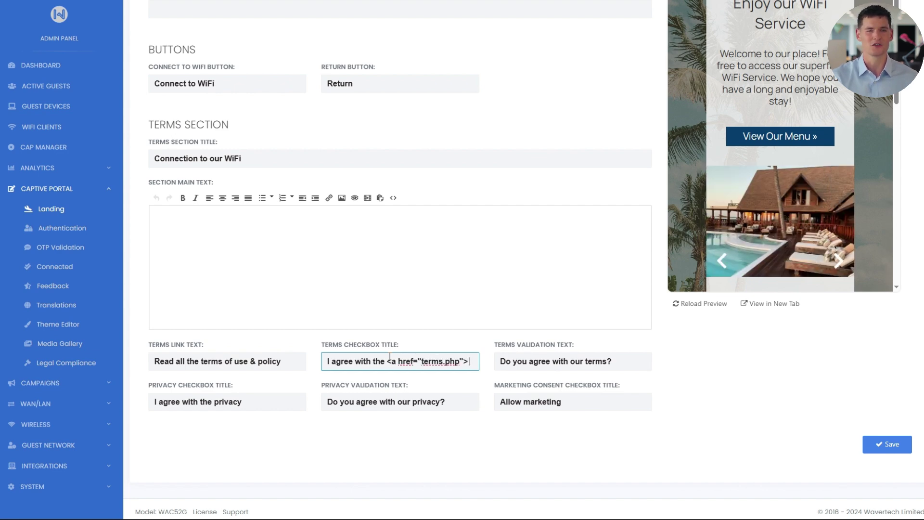
{"action": "type", "text": " terms of use </"}
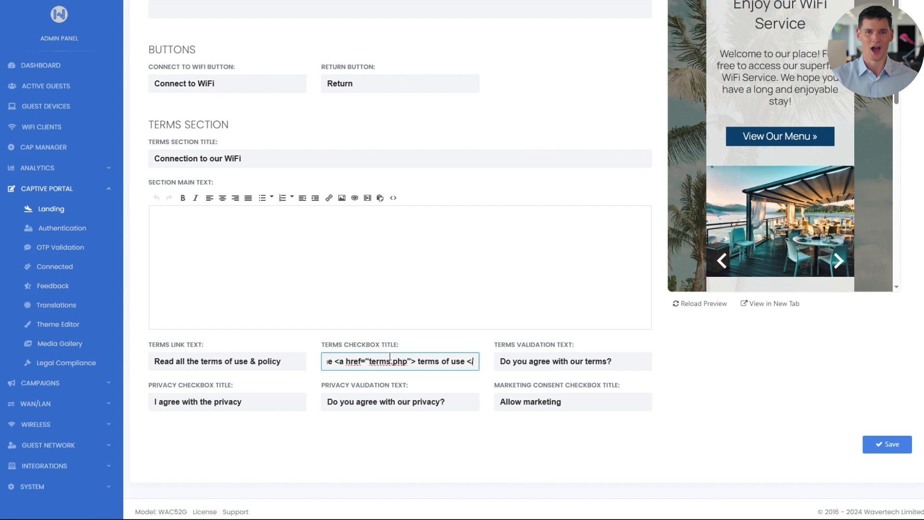
{"action": "type", "text": "a>"}
{"action": "left_click", "coordinate": [887, 443]}
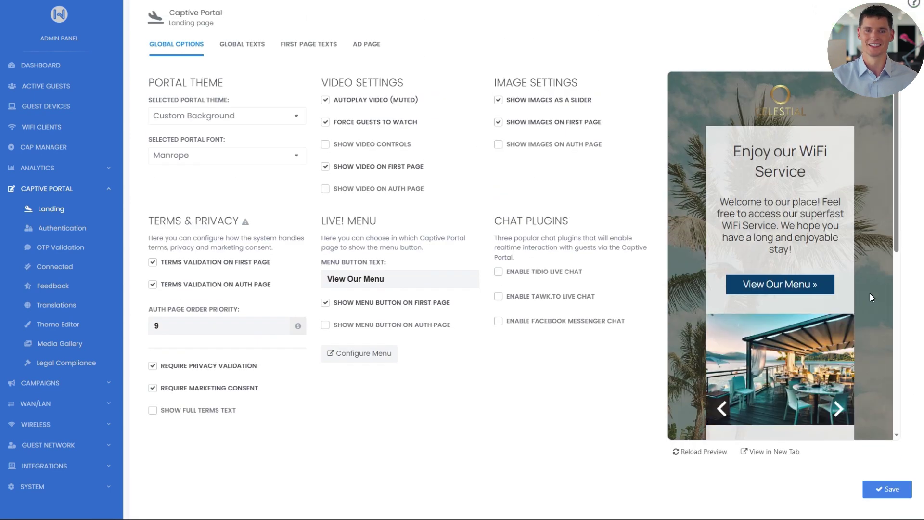
- Test the terms link in the preview, then change the Menu Button Text to 'View Our Menu'
{"action": "scroll", "coordinate": [868, 308], "scroll_direction": "down", "scroll_amount": 2}
{"action": "left_click", "coordinate": [819, 284]}
{"action": "scroll", "coordinate": [829, 283], "scroll_direction": "down", "scroll_amount": 10}
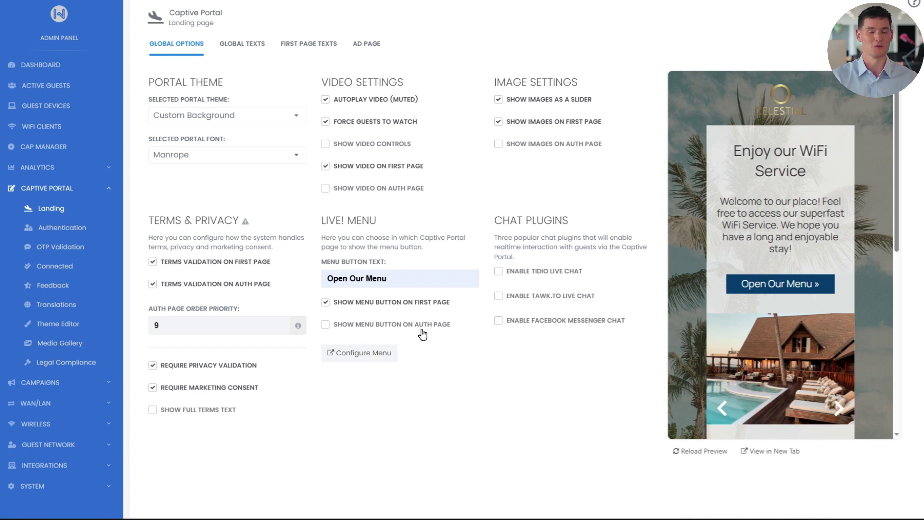
{"action": "left_click_drag", "start_coordinate": [391, 278], "coordinate": [313, 286]}
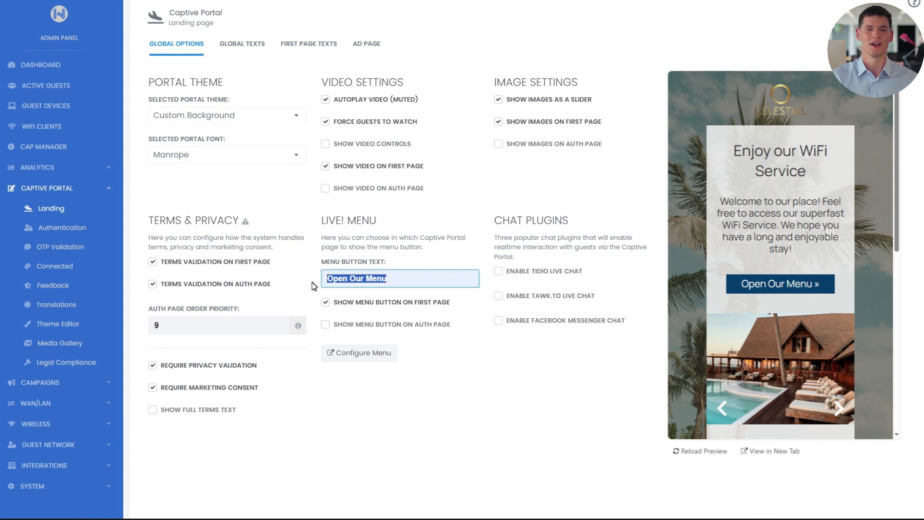
{"action": "type", "text": "View Our M"}
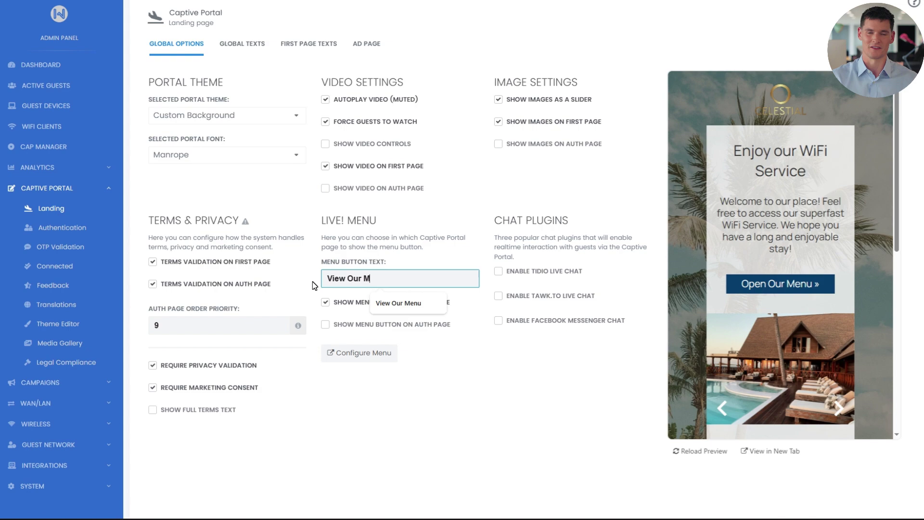
{"action": "type", "text": "enu"}
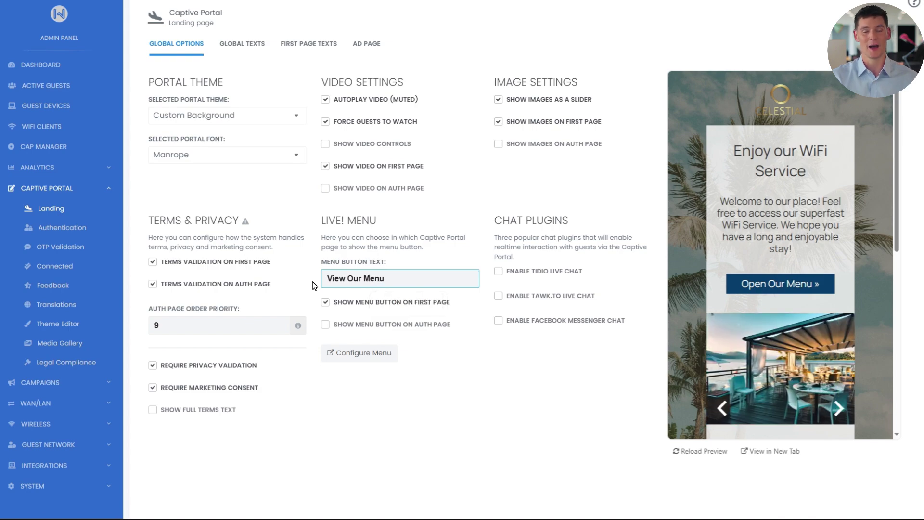
{"action": "left_click", "coordinate": [331, 407]}
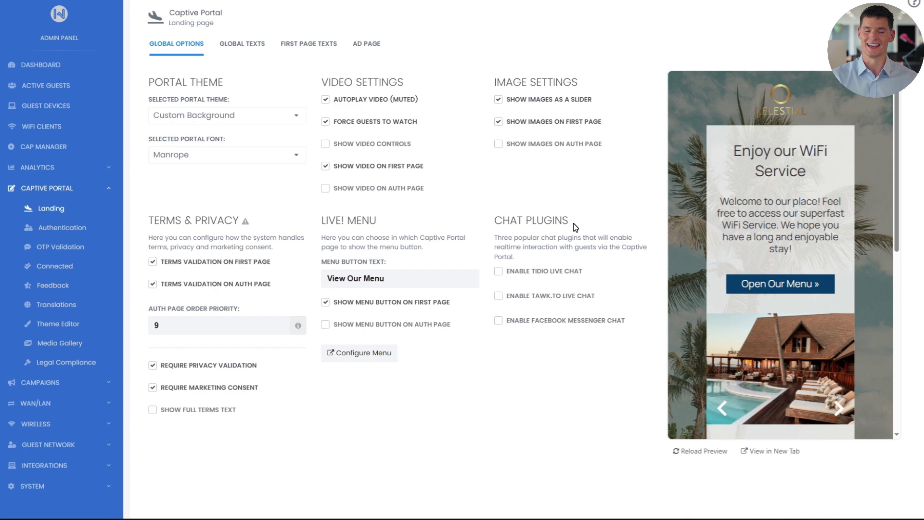
- After trying Tawk.to and Facebook Messenger, enable Tidio Live Chat and check its setup instructions
{"action": "left_click", "coordinate": [498, 271]}
{"action": "left_click", "coordinate": [499, 376]}
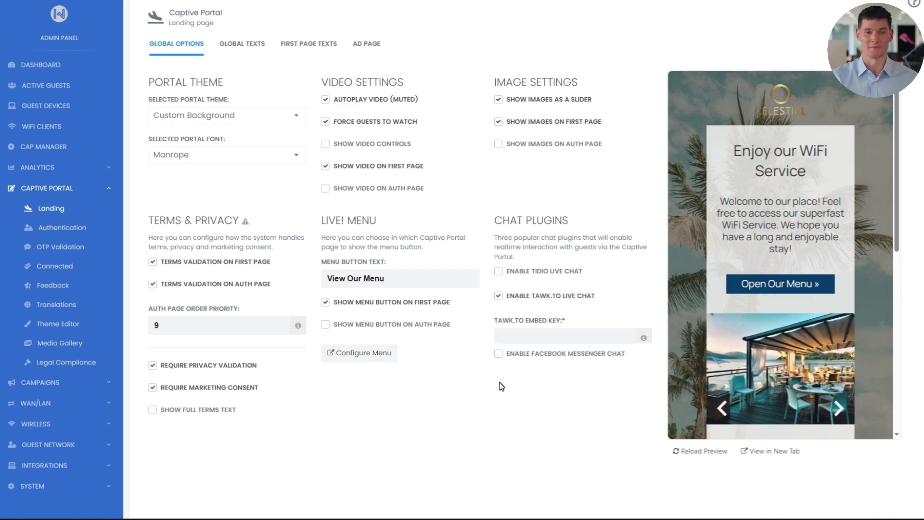
{"action": "left_click", "coordinate": [499, 402]}
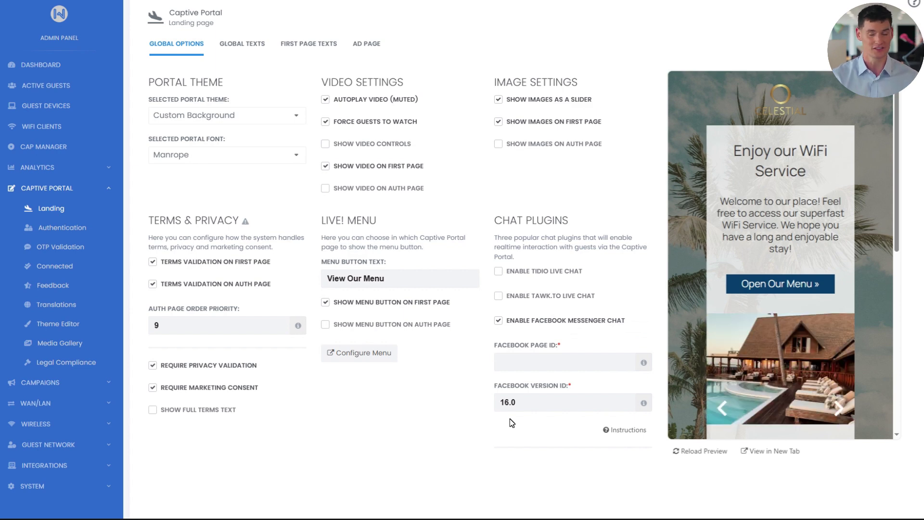
{"action": "left_click", "coordinate": [499, 272]}
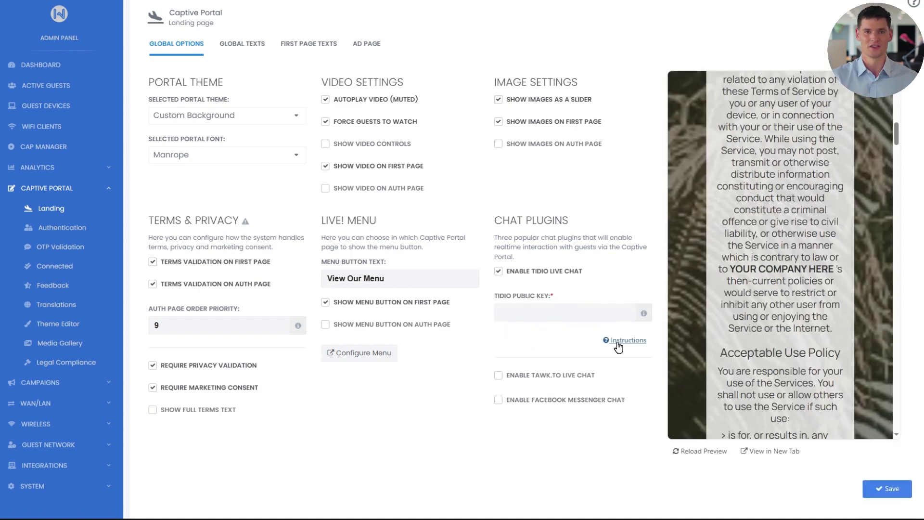
{"action": "left_click", "coordinate": [618, 342]}
{"action": "left_click", "coordinate": [654, 261]}
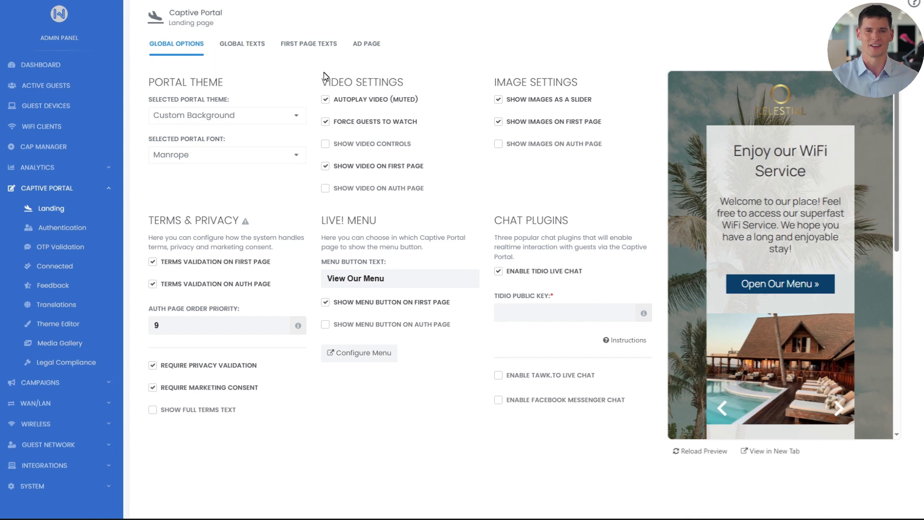
{"action": "left_click", "coordinate": [258, 46]}
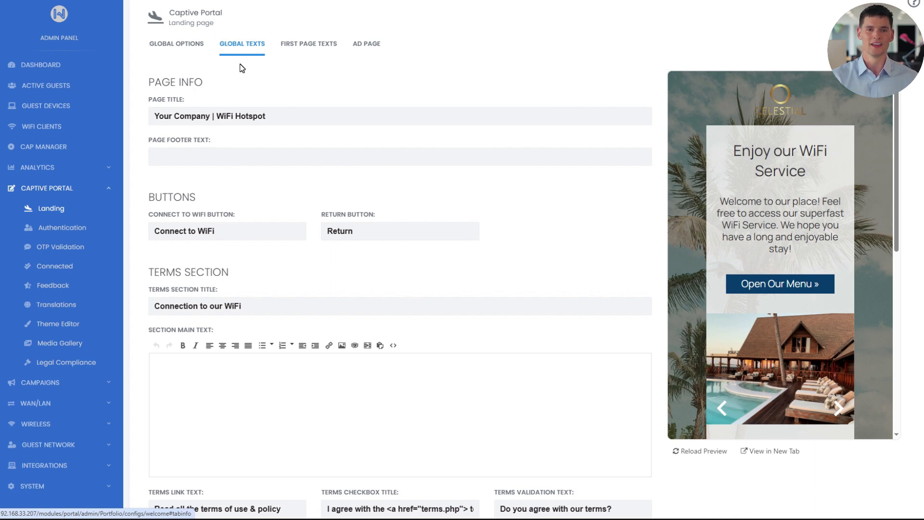
- Set the page title to 'CELESTIAL HOTEL | WiFi Hotspot' and the footer to 'Copyright CELESTIAL HOTEL 2025'
{"action": "left_click_drag", "start_coordinate": [211, 116], "coordinate": [117, 124]}
{"action": "type", "text": "CELESTIAL"}
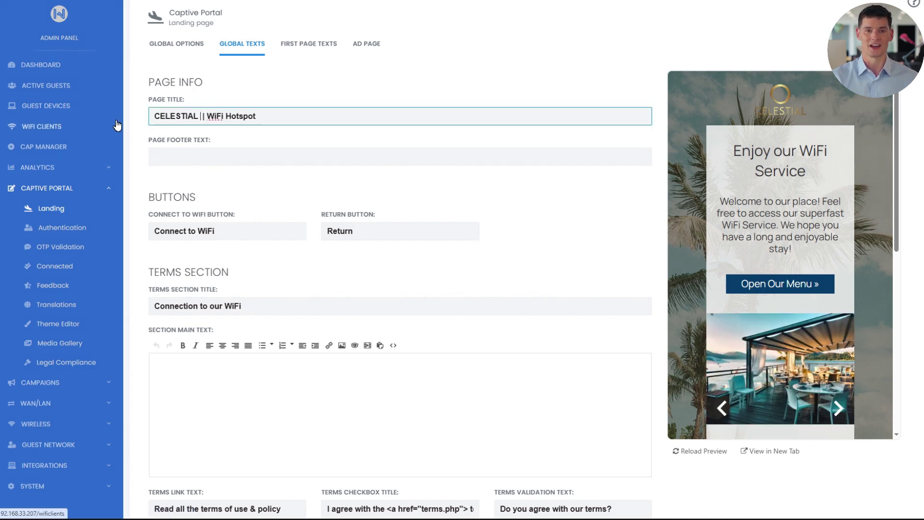
{"action": "type", "text": " HOTEL"}
{"action": "left_click", "coordinate": [159, 154]}
{"action": "type", "text": "Cop"}
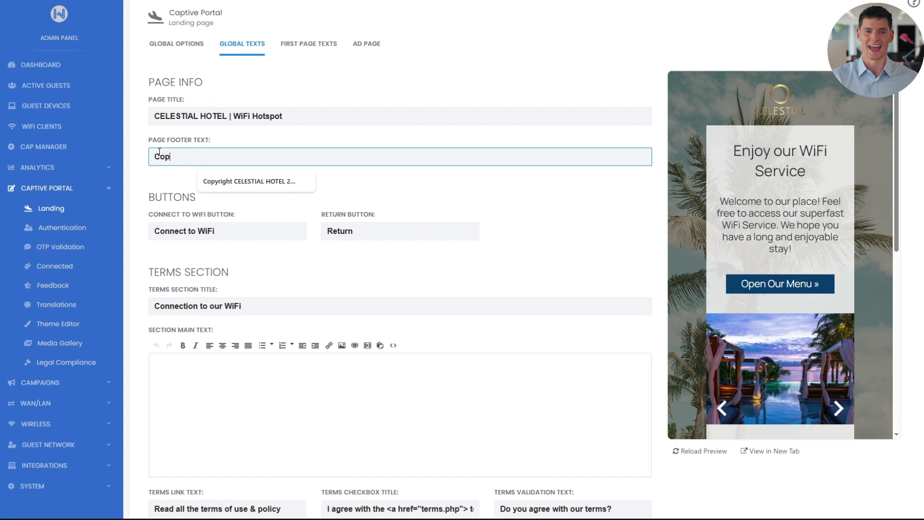
{"action": "type", "text": "yright CE"}
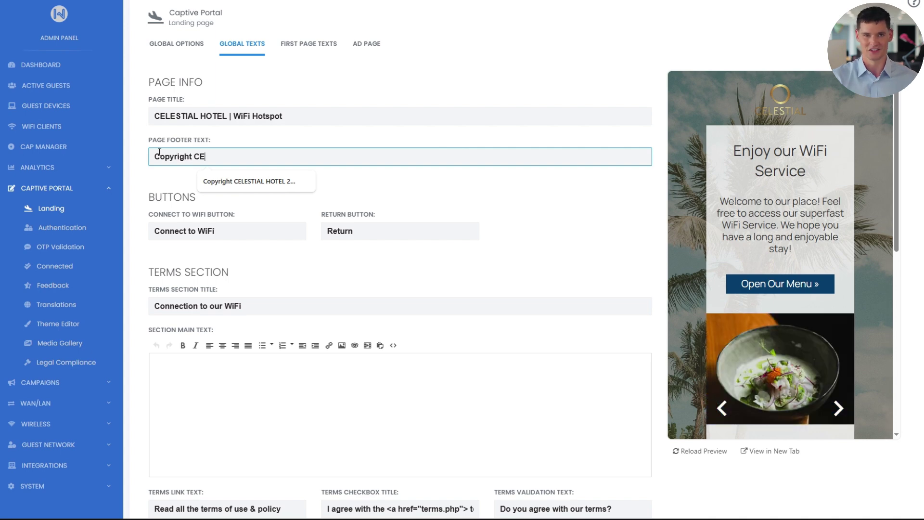
{"action": "type", "text": "LESTIAL HOTEL 2025"}
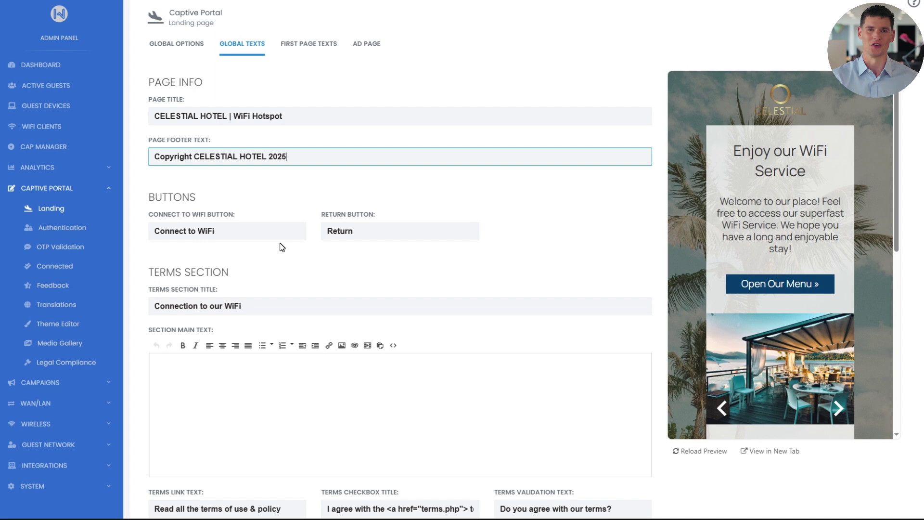
- Rename the terms section title to 'Terms and Policies'
{"action": "scroll", "coordinate": [351, 241], "scroll_direction": "down", "scroll_amount": 2}
{"action": "key", "text": "Tab"}
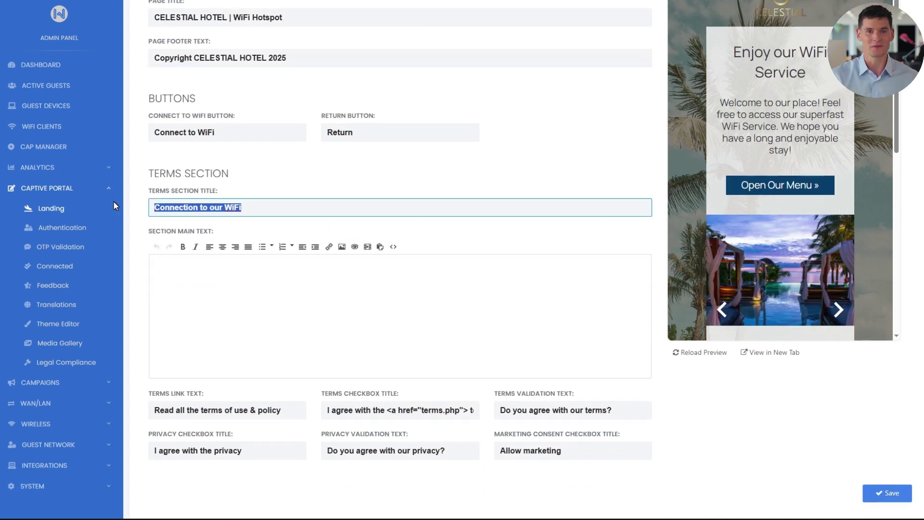
{"action": "type", "text": "Te"}
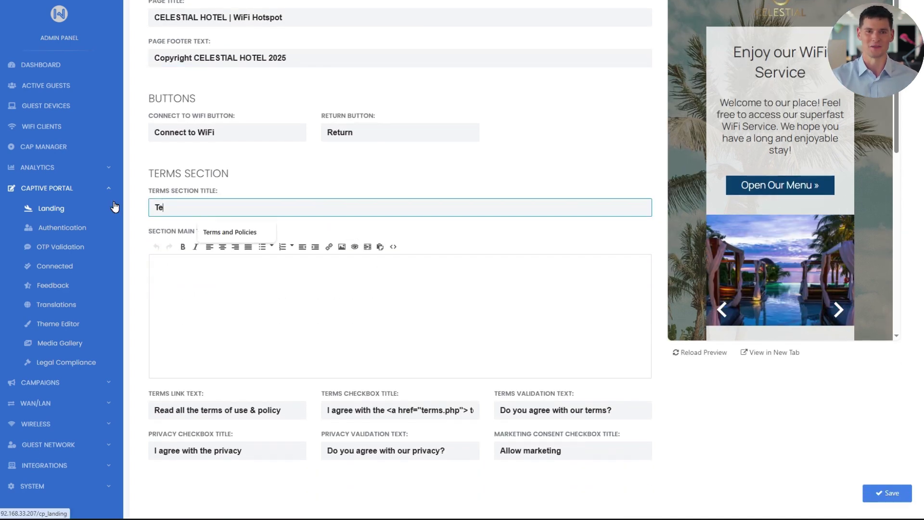
{"action": "type", "text": "rms and Policie"}
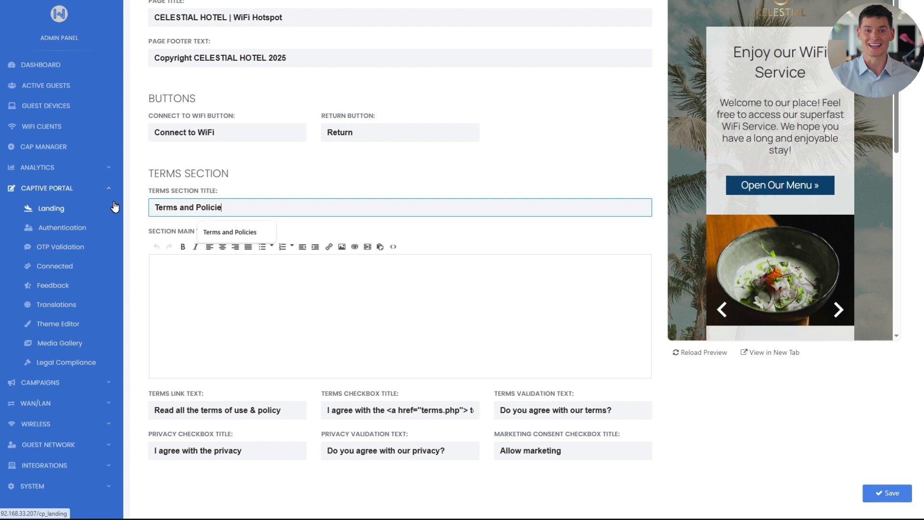
{"action": "type", "text": "s"}
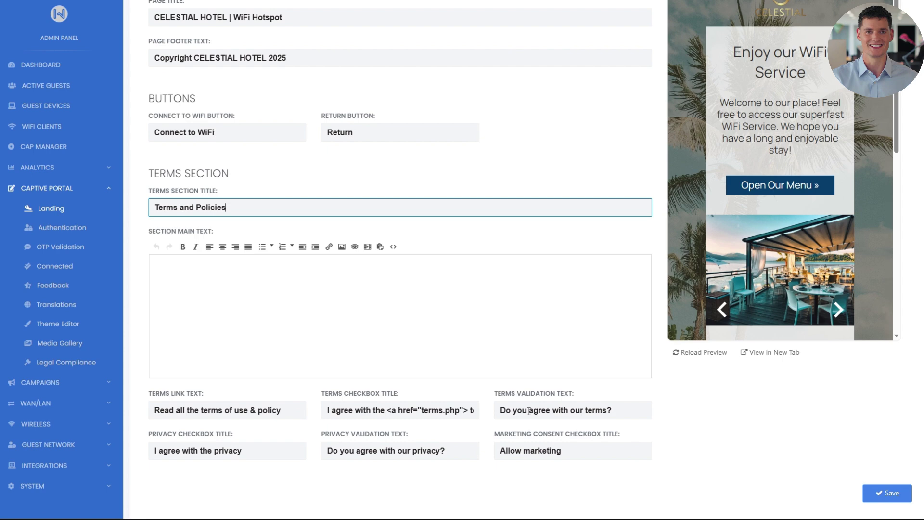
{"action": "scroll", "coordinate": [506, 378], "scroll_direction": "up", "scroll_amount": 3}
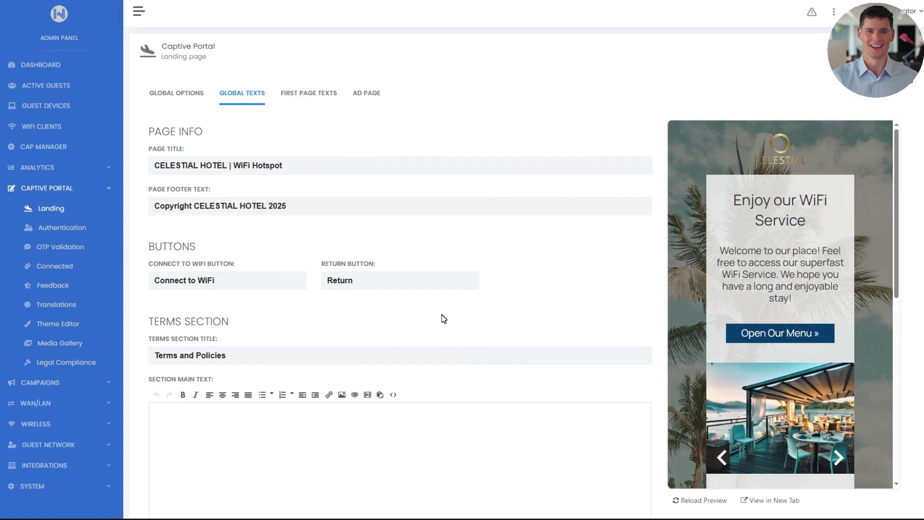
- Show the First Page Texts tab with the 'Enjoy our WiFi Service' title and welcome message
{"action": "left_click", "coordinate": [310, 93]}
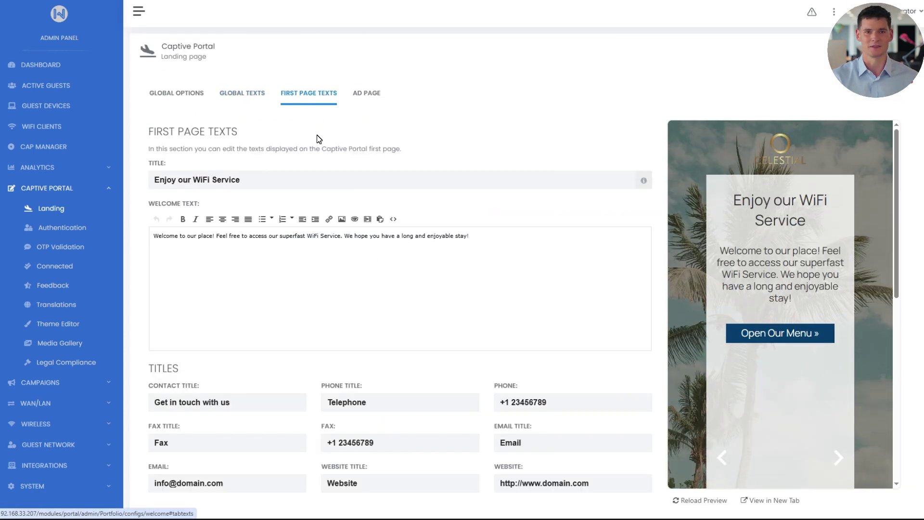
{"action": "scroll", "coordinate": [317, 139], "scroll_direction": "down", "scroll_amount": 1}
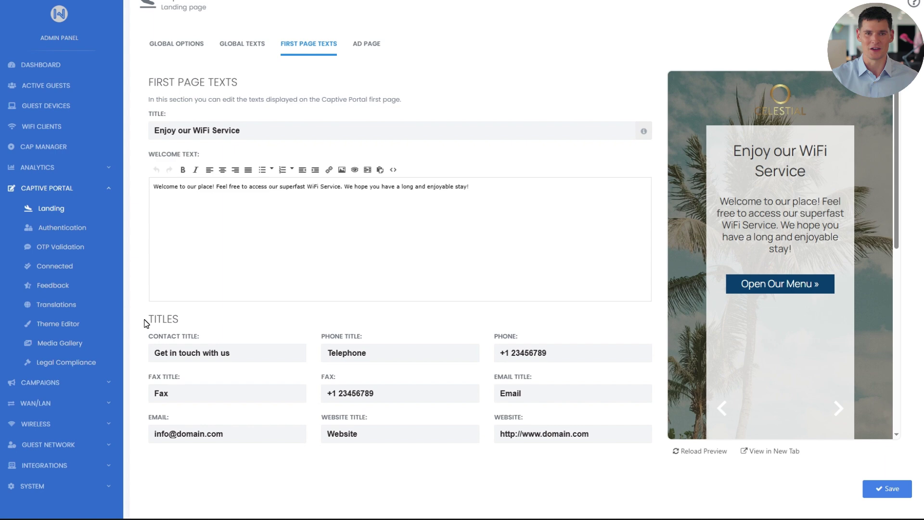
- Upload ig_color.png to the captive portal files in the Media Gallery and copy its file path
{"action": "left_click", "coordinate": [78, 348]}
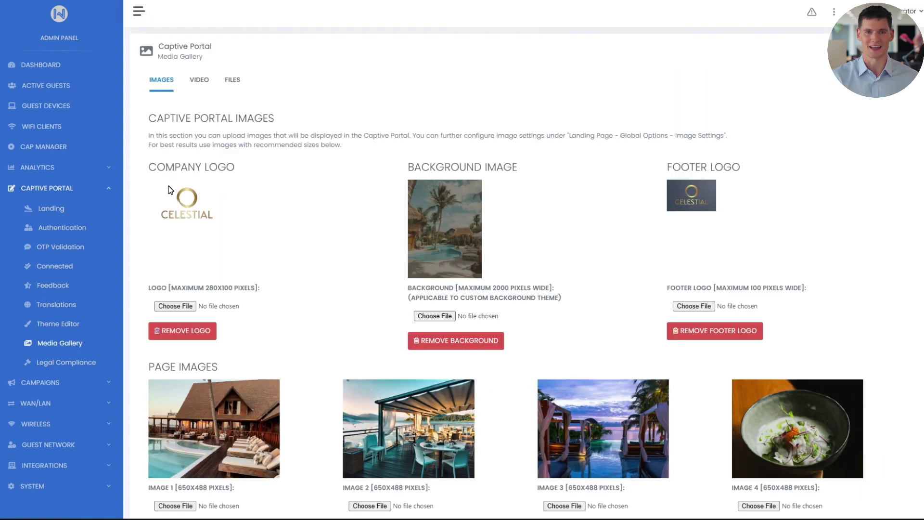
{"action": "left_click", "coordinate": [231, 83]}
{"action": "left_click", "coordinate": [873, 175]}
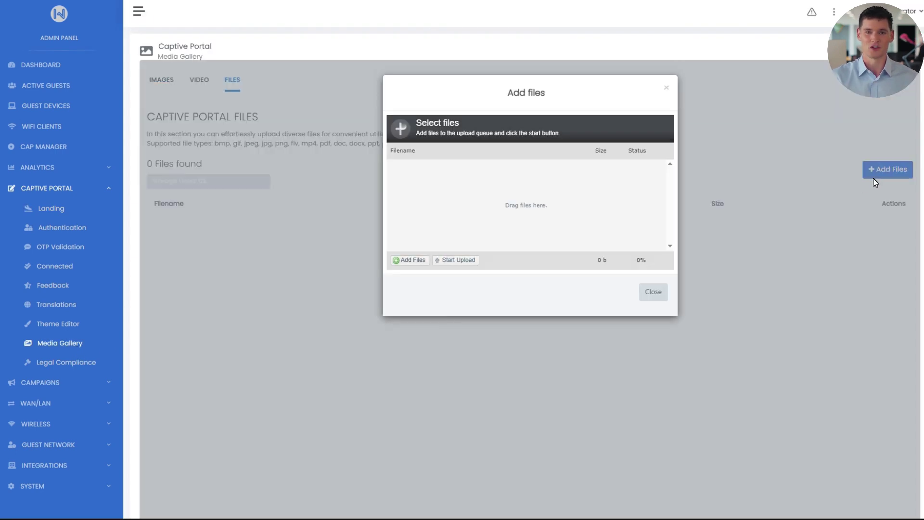
{"action": "left_click", "coordinate": [424, 263]}
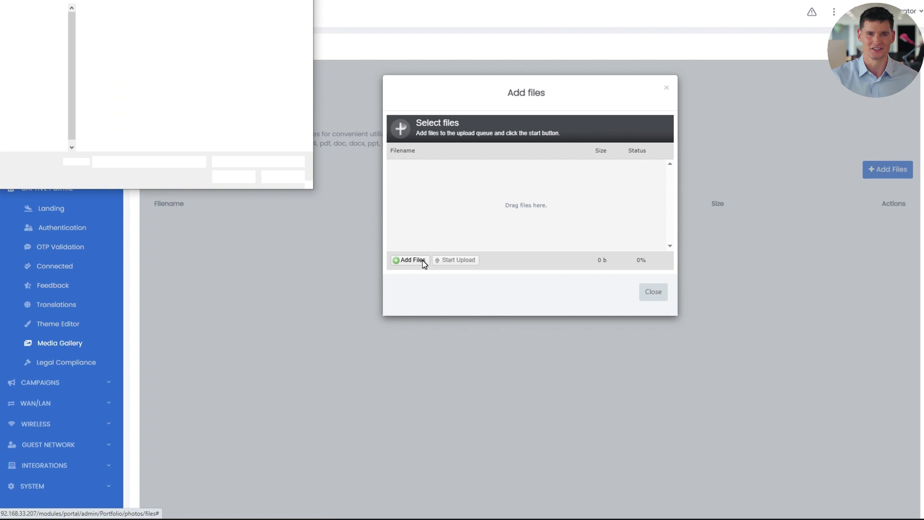
{"action": "left_click", "coordinate": [238, 101]}
{"action": "left_click", "coordinate": [234, 177]}
{"action": "left_click", "coordinate": [454, 260]}
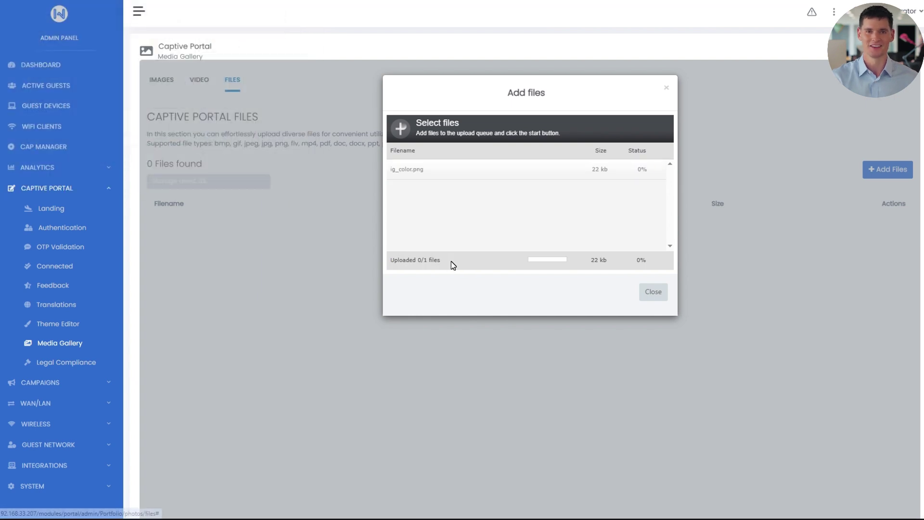
{"action": "left_click", "coordinate": [644, 294]}
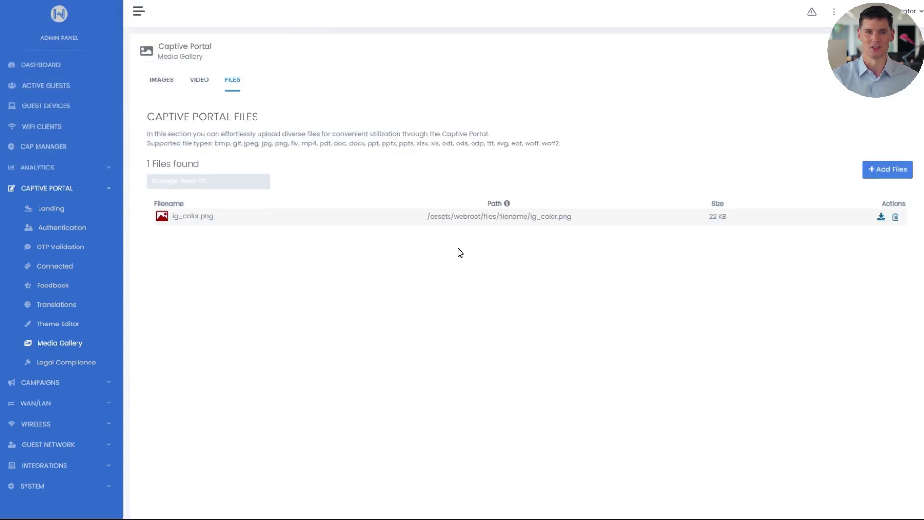
{"action": "left_click_drag", "start_coordinate": [427, 217], "coordinate": [578, 262]}
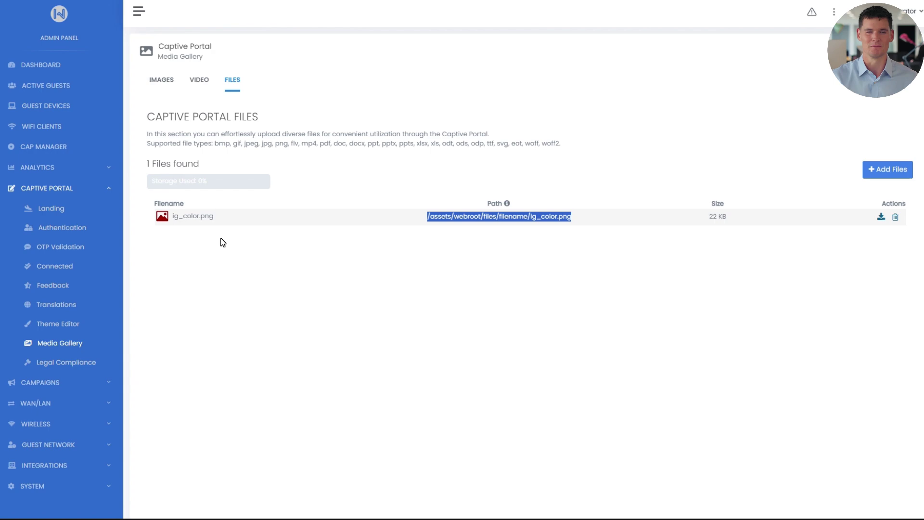
{"action": "left_click", "coordinate": [62, 208]}
- Insert the uploaded Instagram image on a new line below the welcome text, shrunk to about a third and centred
{"action": "left_click", "coordinate": [289, 94]}
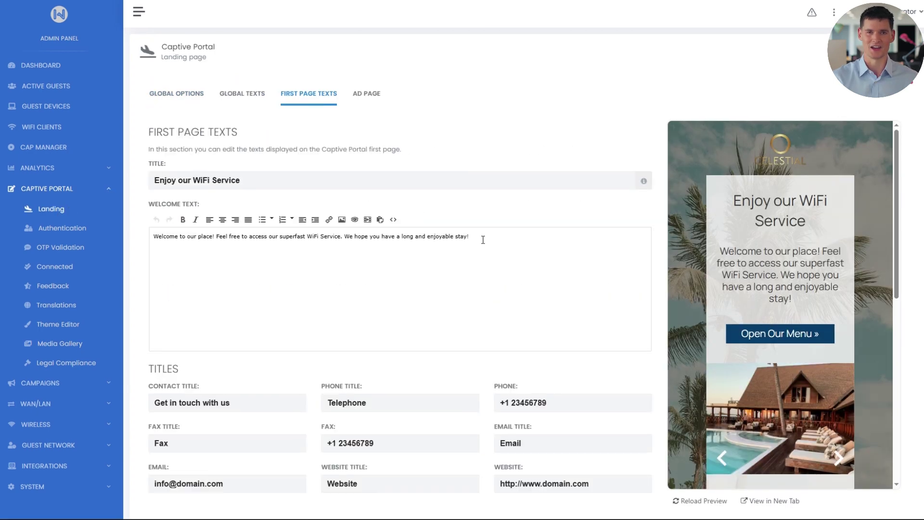
{"action": "left_click", "coordinate": [483, 240]}
{"action": "key", "text": "Return"}
{"action": "left_click", "coordinate": [342, 219]}
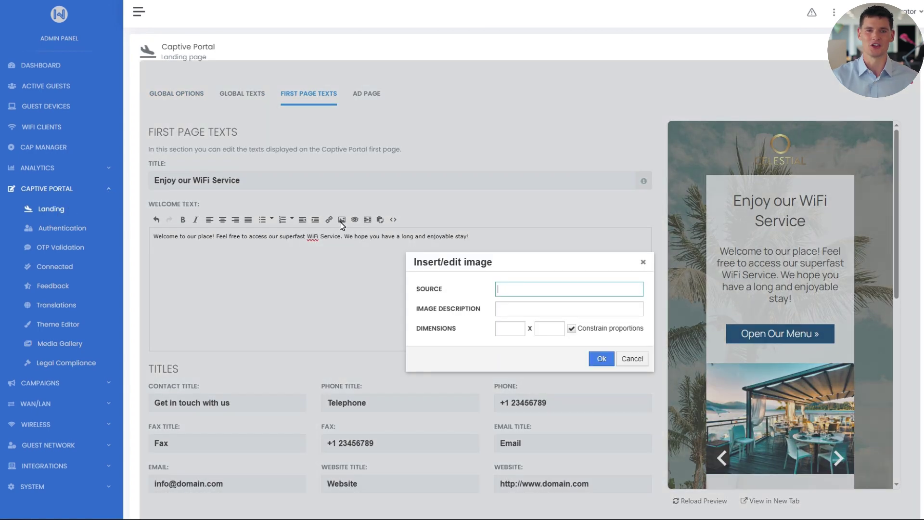
{"action": "key", "text": "ctrl+v"}
{"action": "left_click", "coordinate": [601, 359]}
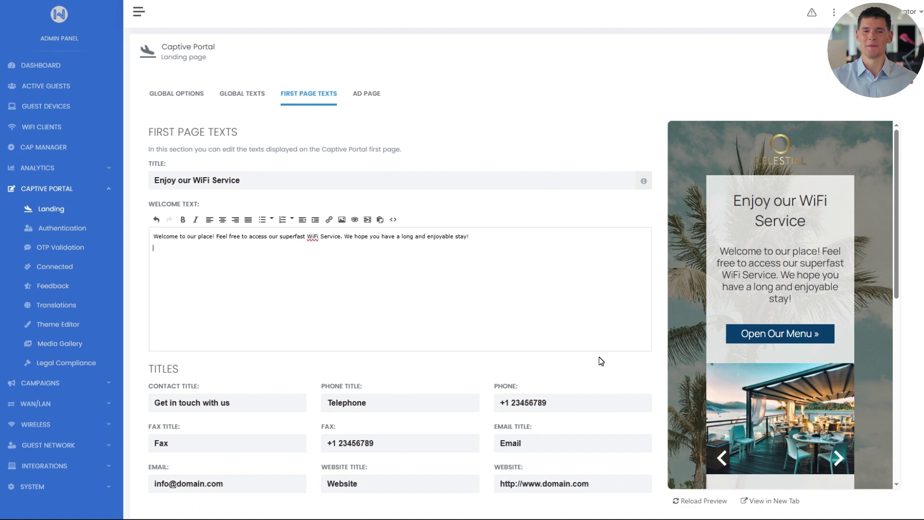
{"action": "left_click_drag", "start_coordinate": [464, 335], "coordinate": [261, 276]}
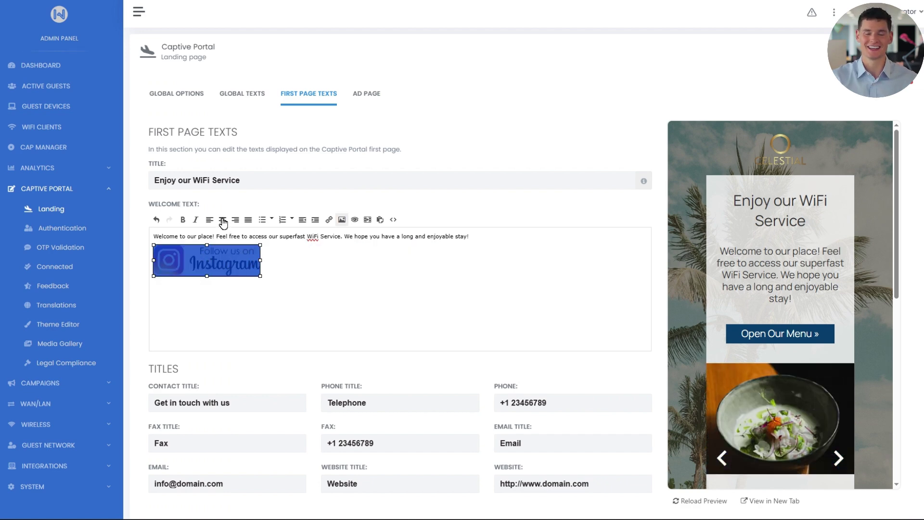
{"action": "left_click", "coordinate": [222, 220]}
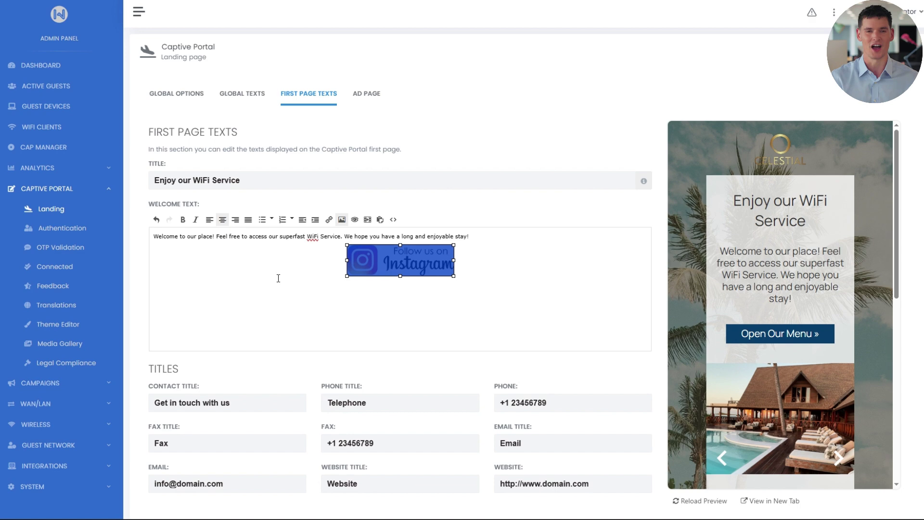
- Link the Instagram image to the hotel's Instagram page, opening in a new window, and save
{"action": "left_click", "coordinate": [382, 265]}
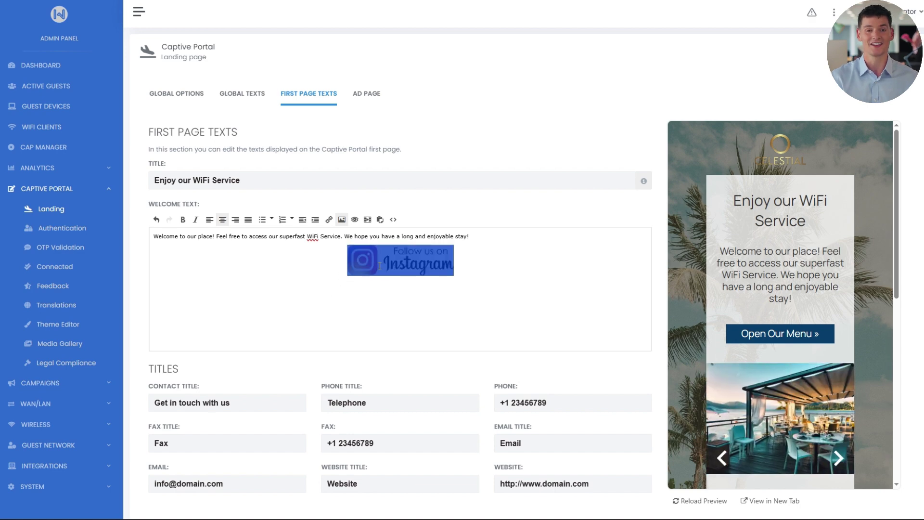
{"action": "left_click", "coordinate": [329, 220]}
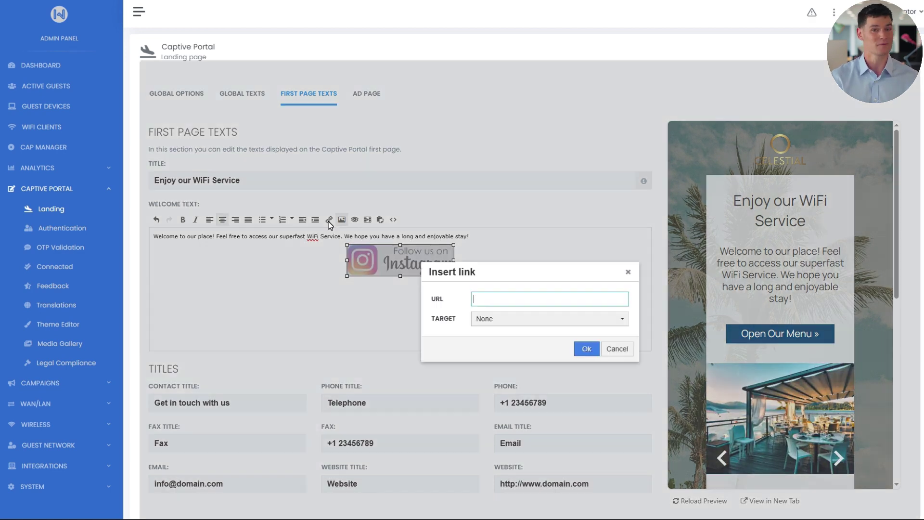
{"action": "type", "text": "https://www.instagram.com/celestial_hotel/#"}
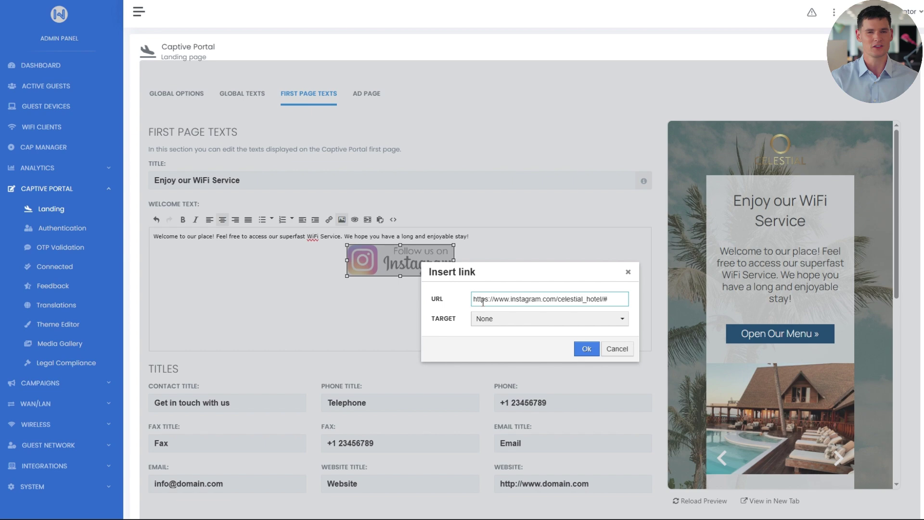
{"action": "left_click", "coordinate": [586, 323]}
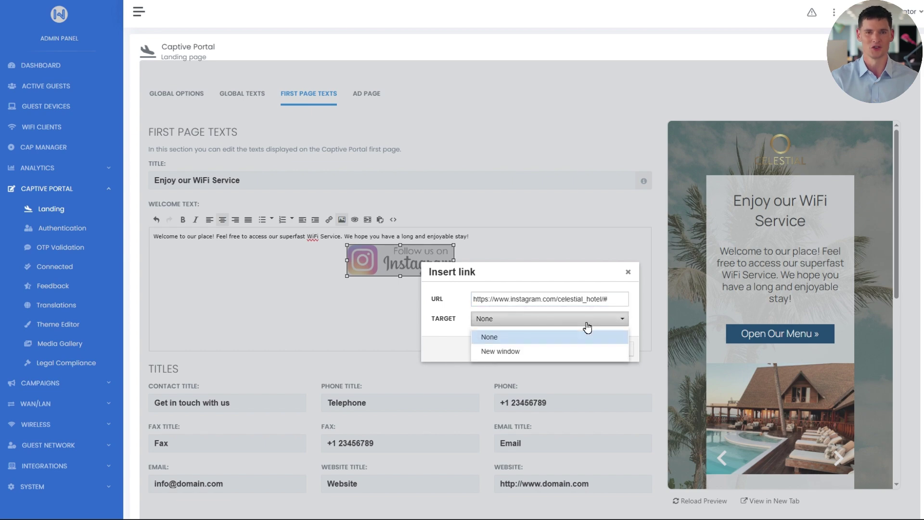
{"action": "left_click", "coordinate": [568, 351]}
{"action": "left_click", "coordinate": [586, 350]}
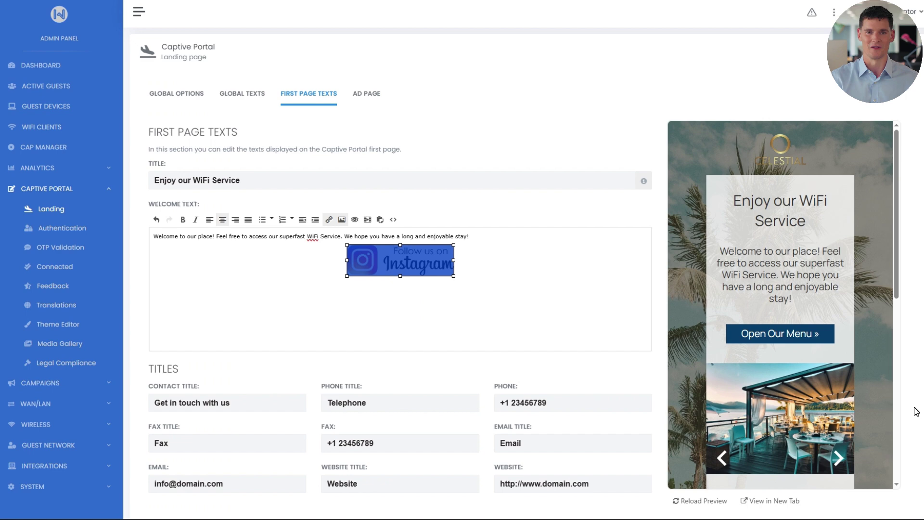
{"action": "scroll", "coordinate": [918, 411], "scroll_direction": "down", "scroll_amount": 1}
{"action": "left_click", "coordinate": [884, 489]}
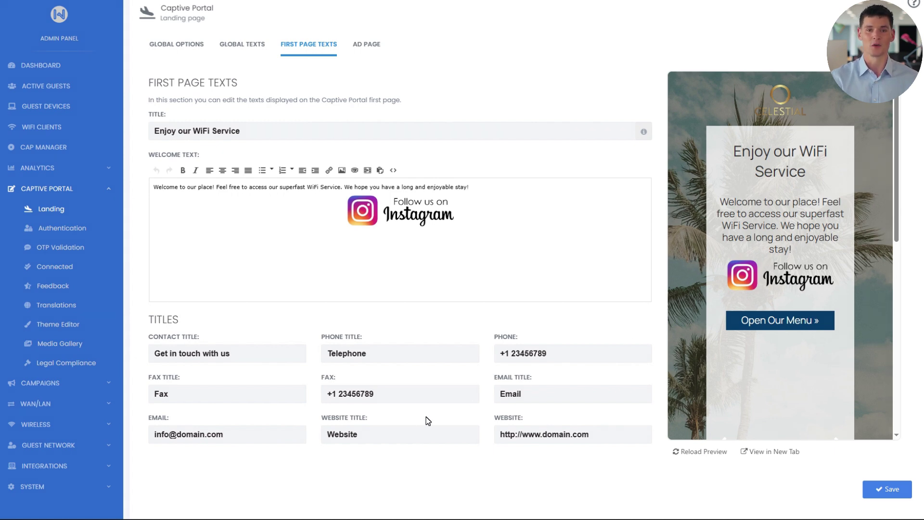
- Change the Website Title to 'Tripadvisor', paste the hotel's Tripadvisor URL as the website, and save
{"action": "left_click_drag", "start_coordinate": [373, 434], "coordinate": [317, 442]}
{"action": "type", "text": "Tripadvisor"}
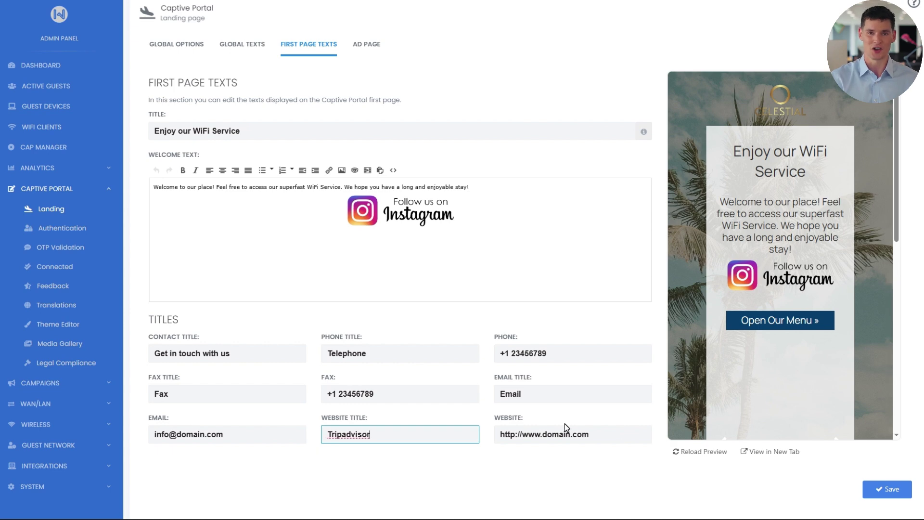
{"action": "left_click_drag", "start_coordinate": [566, 425], "coordinate": [493, 439]}
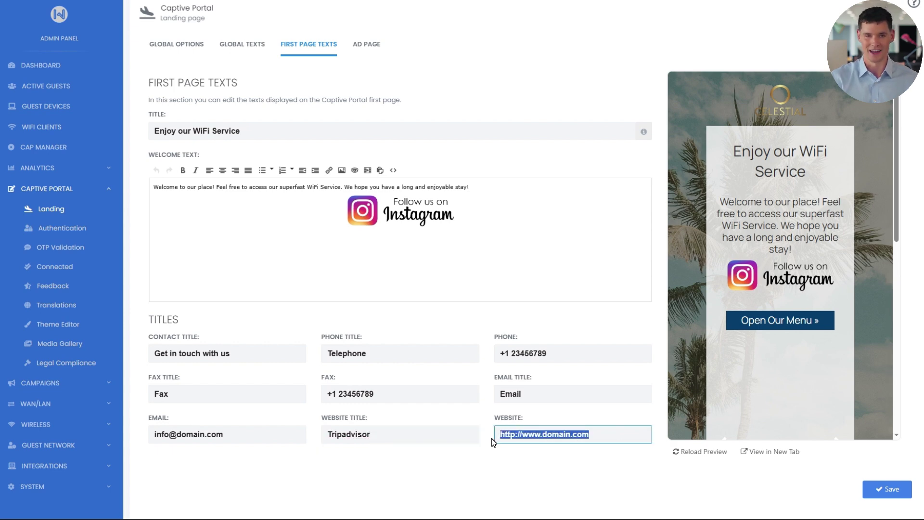
{"action": "type", "text": "https://www.tripadvisor.com/celestial_hotel/#"}
{"action": "left_click", "coordinate": [875, 490]}
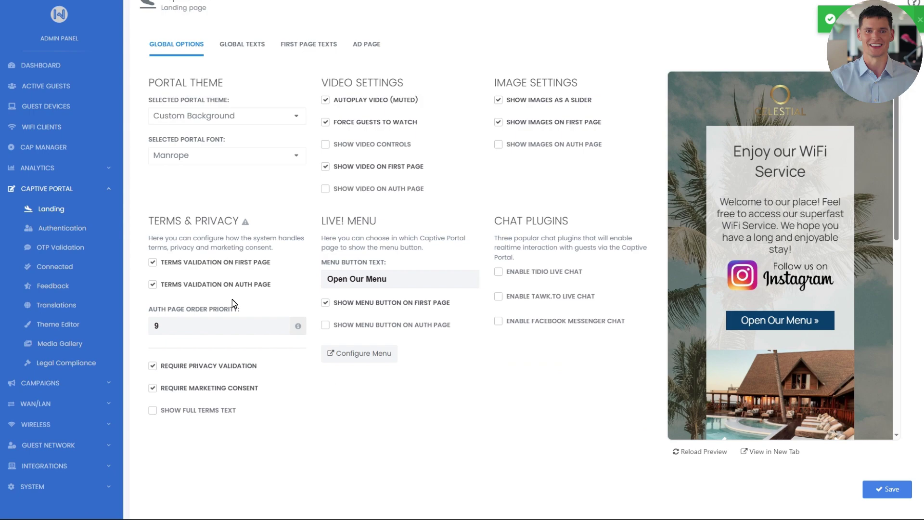
- In the Theme Editor, set link text colour to dark blue and button hover to gold ad8e47, then save
{"action": "left_click", "coordinate": [72, 331]}
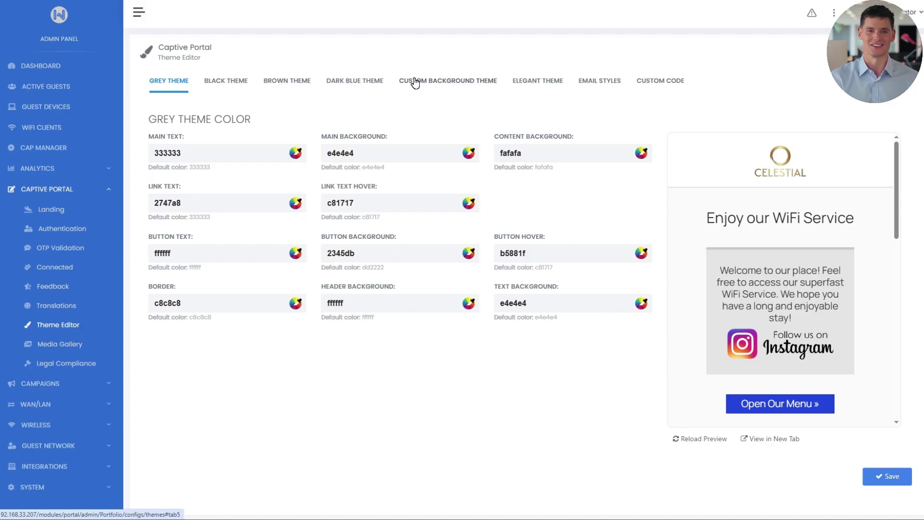
{"action": "left_click", "coordinate": [415, 82]}
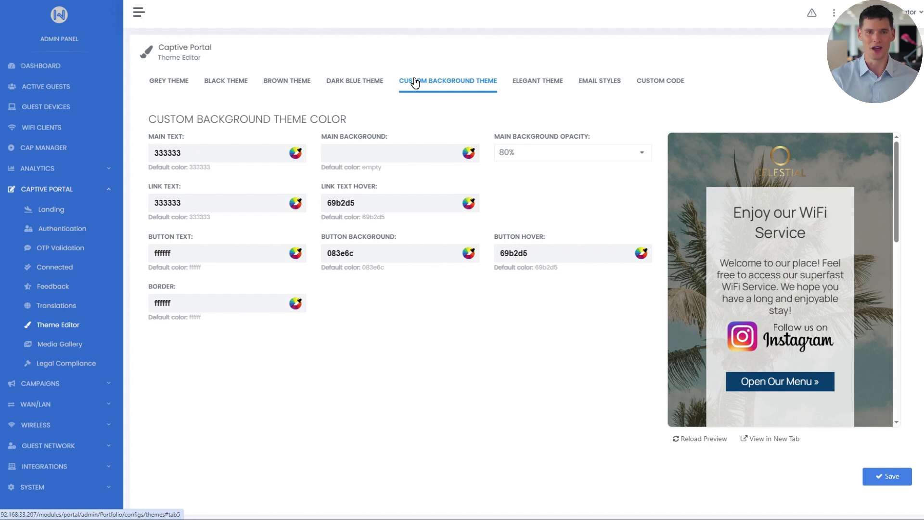
{"action": "left_click", "coordinate": [296, 202]}
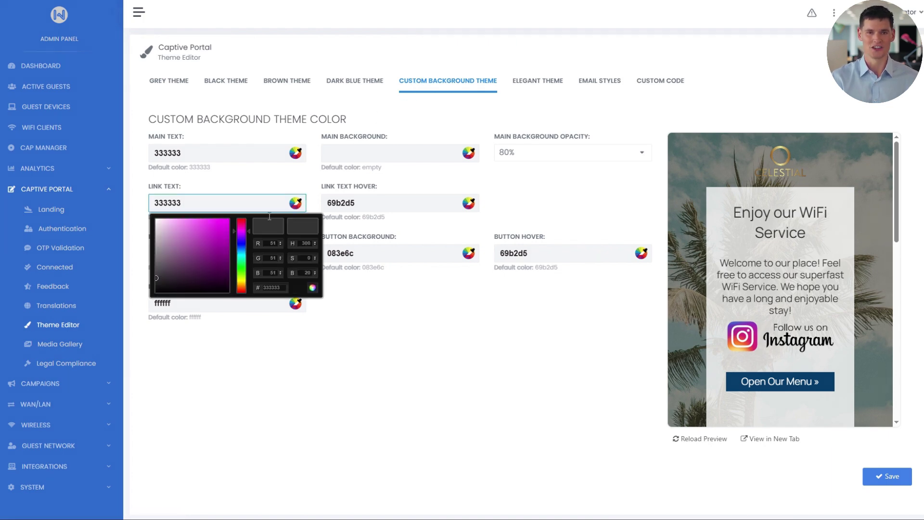
{"action": "left_click_drag", "start_coordinate": [233, 231], "coordinate": [233, 245]}
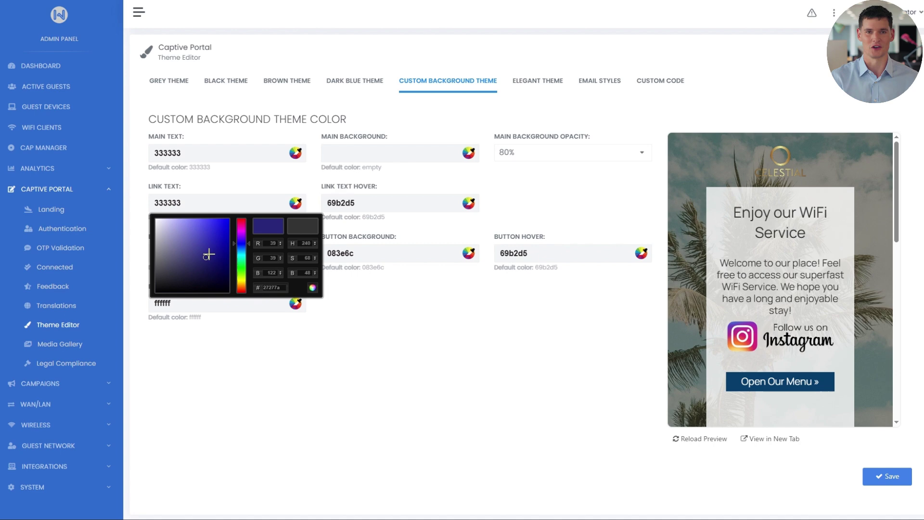
{"action": "key", "text": "Return"}
{"action": "left_click", "coordinate": [601, 255]}
{"action": "left_click_drag", "start_coordinate": [588, 296], "coordinate": [580, 338]}
{"action": "mouse_move", "coordinate": [552, 292]}
{"action": "left_mouse_down"}
{"action": "mouse_move", "coordinate": [549, 304]}
{"action": "mouse_move", "coordinate": [545, 293]}
{"action": "left_mouse_up"}
{"action": "left_click", "coordinate": [658, 339]}
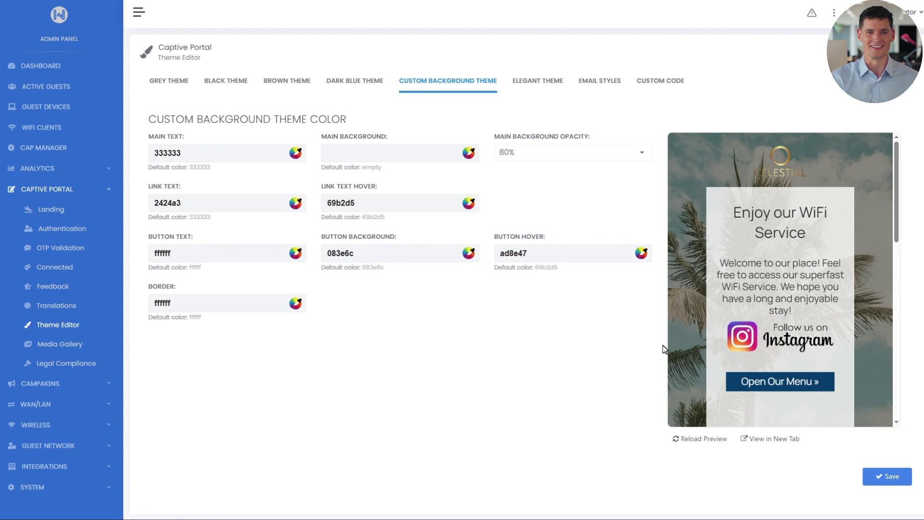
{"action": "left_click", "coordinate": [891, 476]}
- Go back to the custom background colours and switch to the Custom Code tab with its CSS and JavaScript boxes
{"action": "left_click", "coordinate": [492, 93]}
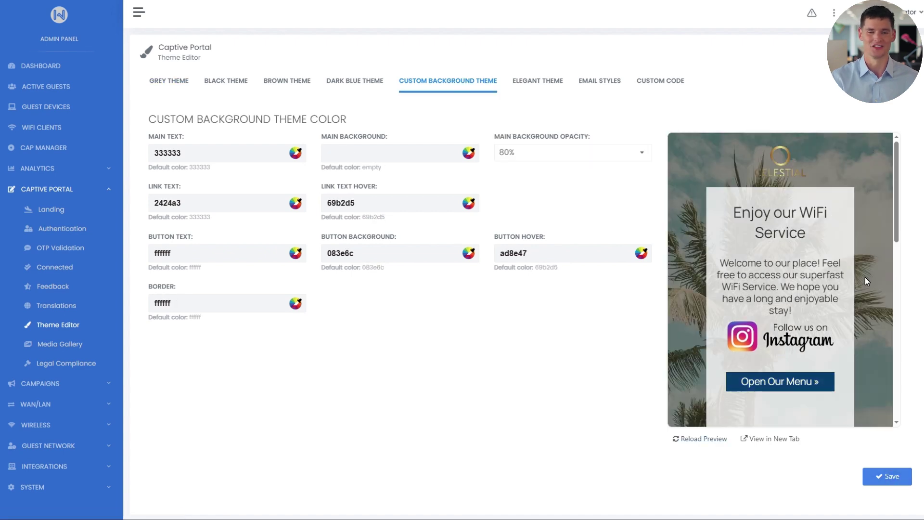
{"action": "scroll", "coordinate": [865, 276], "scroll_direction": "down", "scroll_amount": 10}
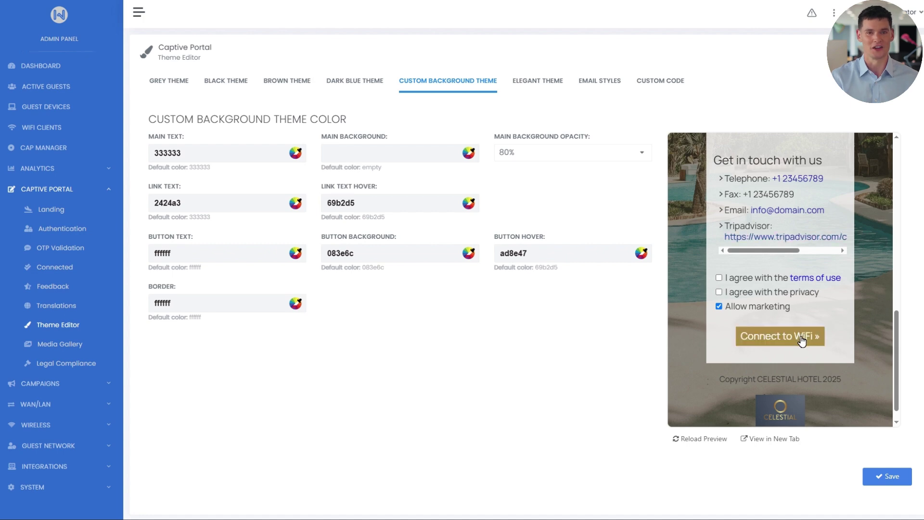
{"action": "left_click", "coordinate": [670, 87]}
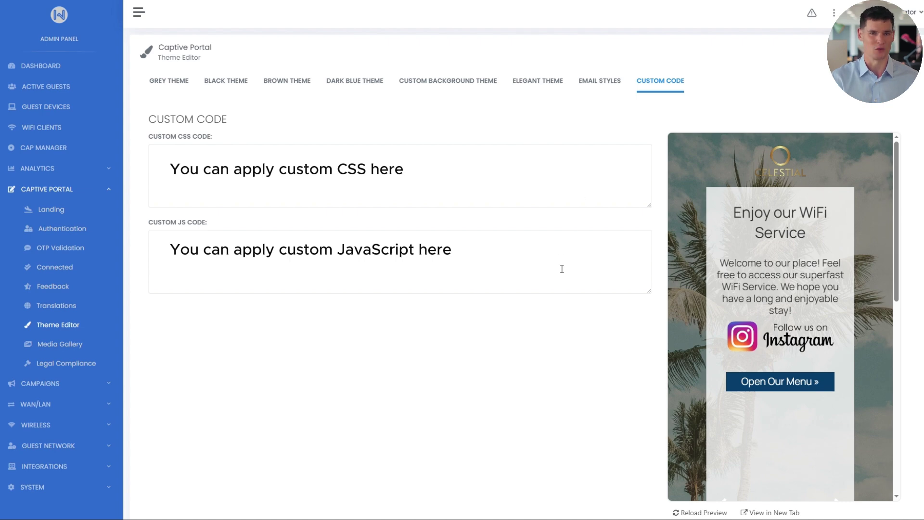
- Review the current AD PAGE settings of the captive portal's Landing page
{"action": "left_click", "coordinate": [65, 213]}
{"action": "left_click", "coordinate": [379, 95]}
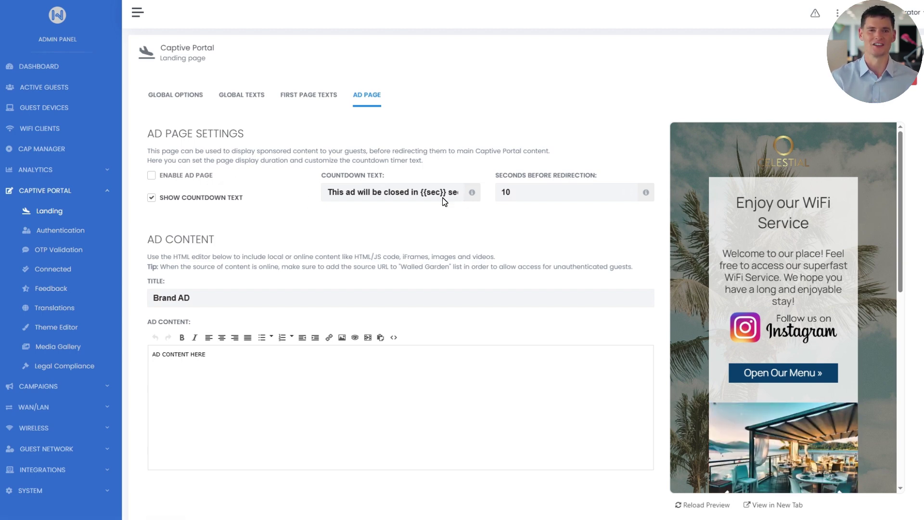
{"action": "scroll", "coordinate": [443, 198], "scroll_direction": "down", "scroll_amount": 2}
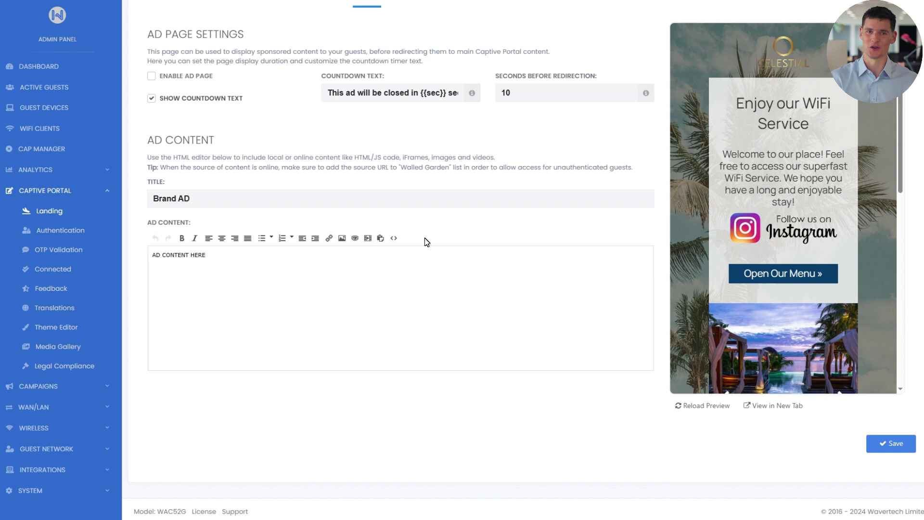
{"action": "scroll", "coordinate": [432, 242], "scroll_direction": "up", "scroll_amount": 2}
- Upload AD.mp4 to the Media Gallery files and copy the ad.mp4 file path
{"action": "left_click", "coordinate": [73, 348]}
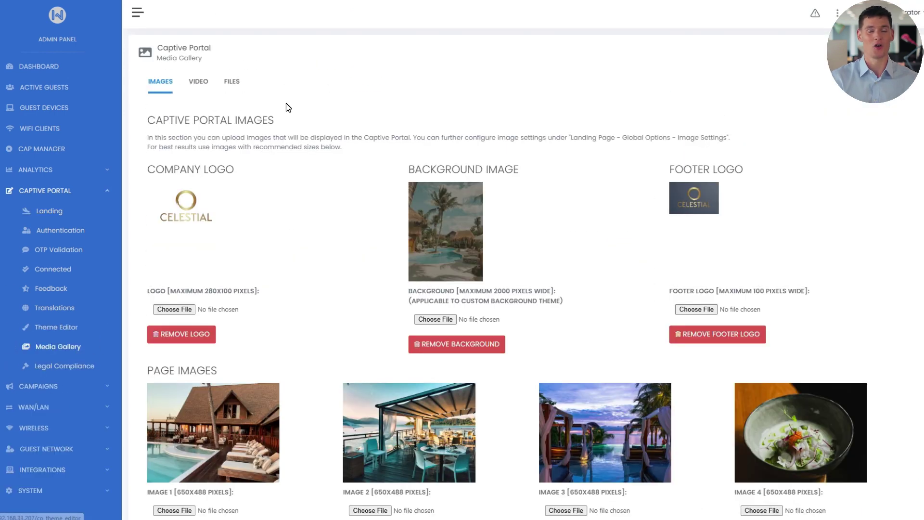
{"action": "left_click", "coordinate": [232, 83]}
{"action": "left_click", "coordinate": [882, 179]}
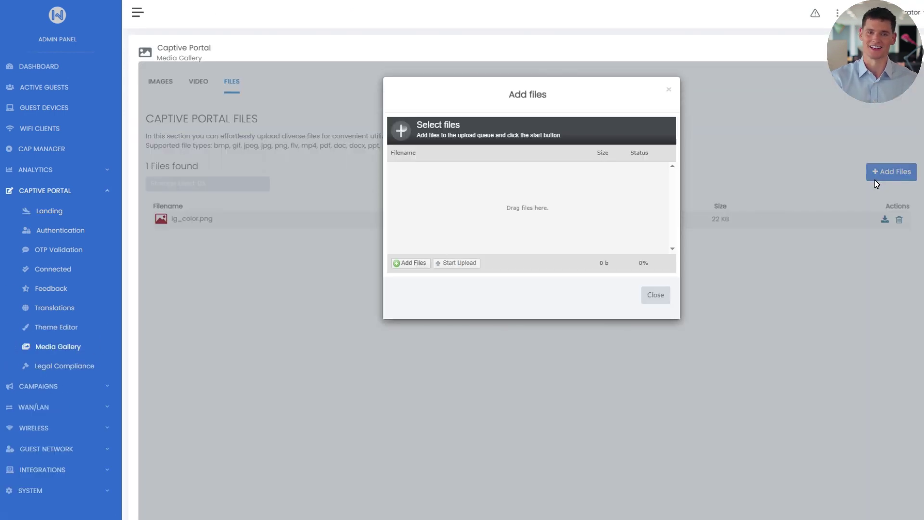
{"action": "left_click", "coordinate": [404, 264]}
{"action": "left_click", "coordinate": [221, 35]}
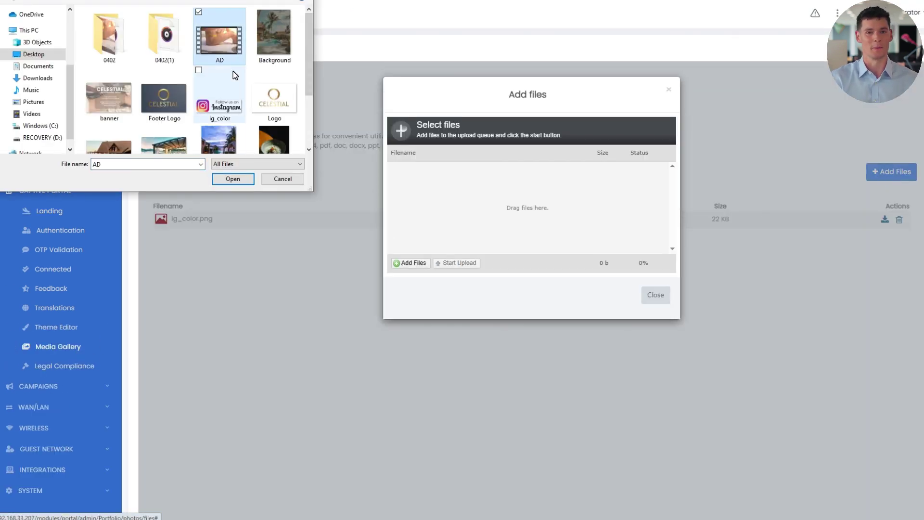
{"action": "left_click", "coordinate": [233, 179]}
{"action": "left_click", "coordinate": [463, 264]}
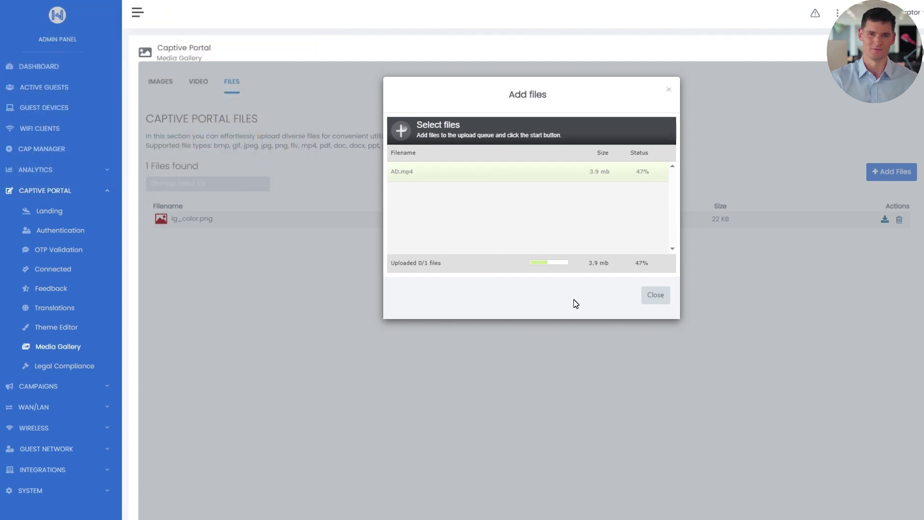
{"action": "left_click", "coordinate": [655, 296]}
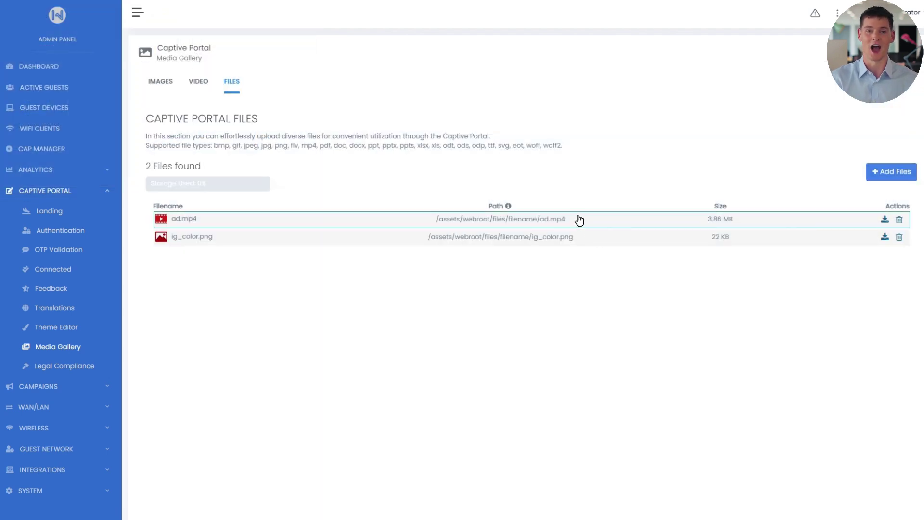
{"action": "left_click_drag", "start_coordinate": [575, 219], "coordinate": [429, 225]}
{"action": "key", "text": "ctrl+c"}
- Insert the ad.mp4 video into the AD PAGE content at 260×150
{"action": "left_click", "coordinate": [52, 211]}
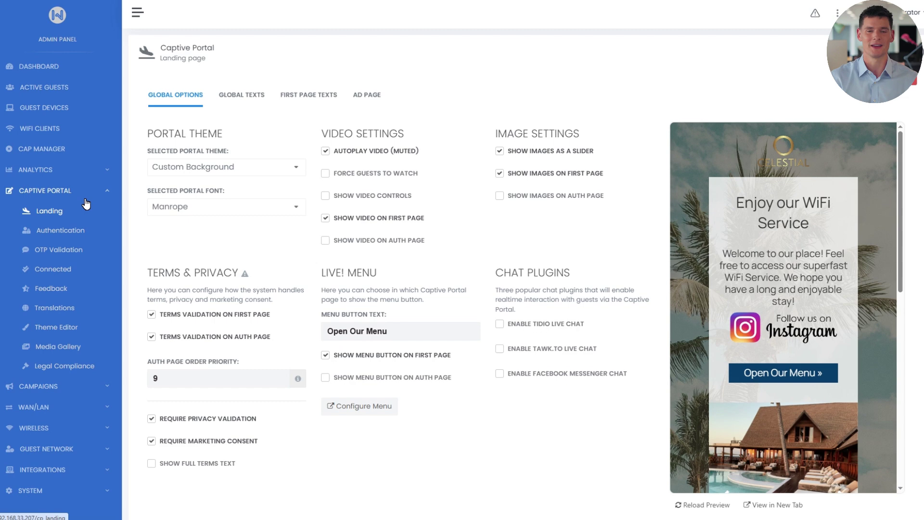
{"action": "left_click", "coordinate": [368, 95]}
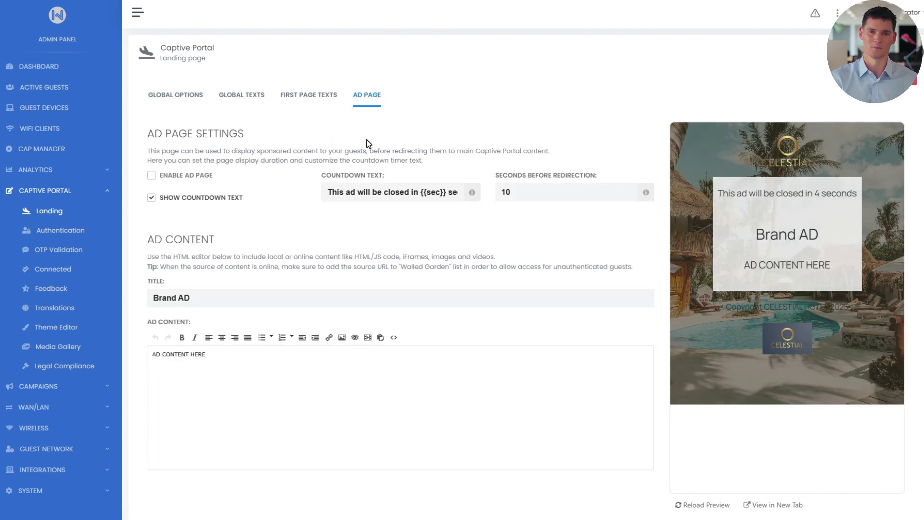
{"action": "left_click", "coordinate": [368, 337]}
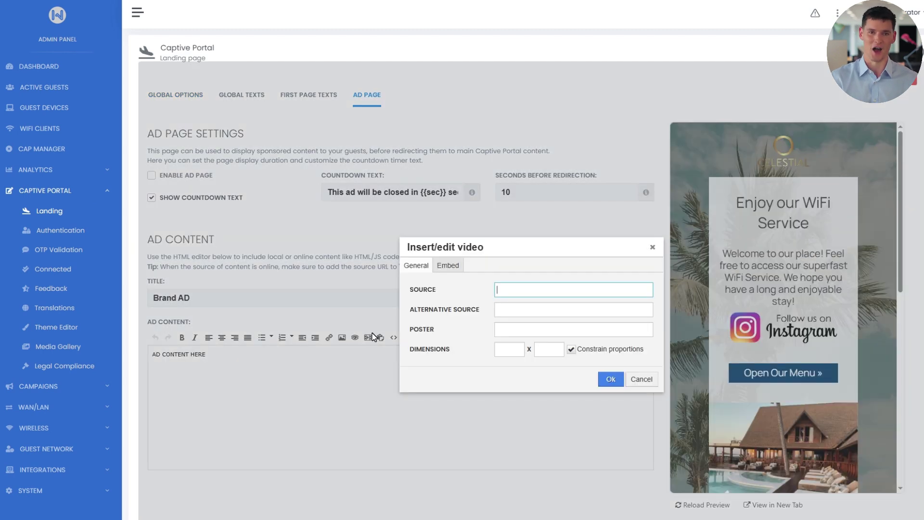
{"action": "key", "text": "ctrl+v"}
{"action": "left_click", "coordinate": [507, 350]}
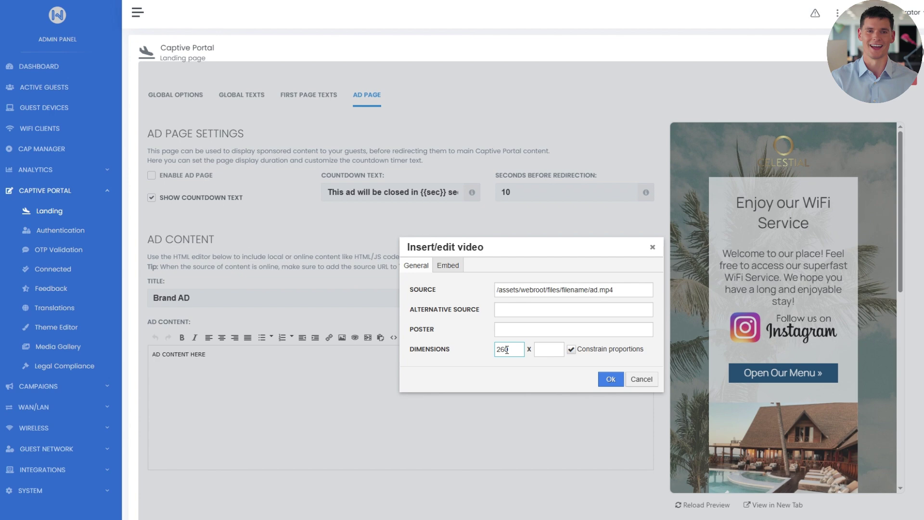
{"action": "left_click", "coordinate": [540, 351]}
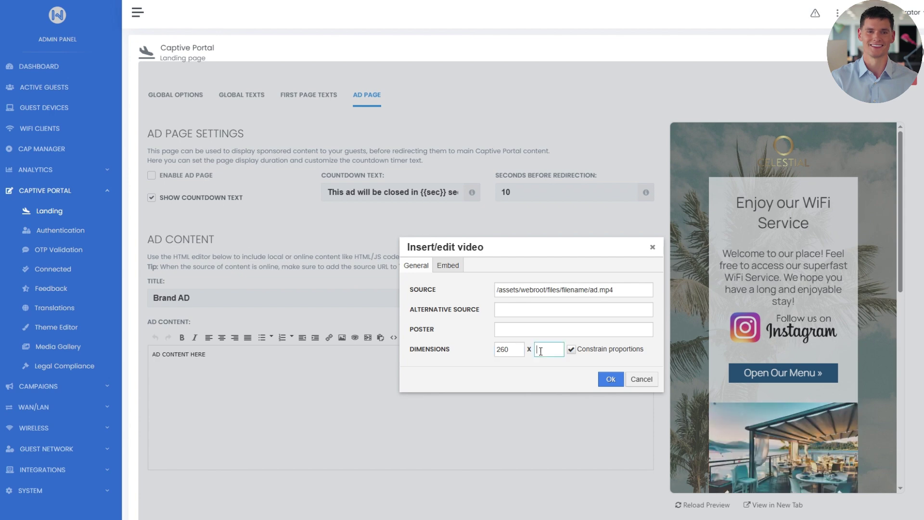
{"action": "left_click", "coordinate": [610, 379]}
- Delete the leftover placeholder text, centre the video, and save the ad page
{"action": "left_click_drag", "start_coordinate": [373, 412], "coordinate": [288, 418]}
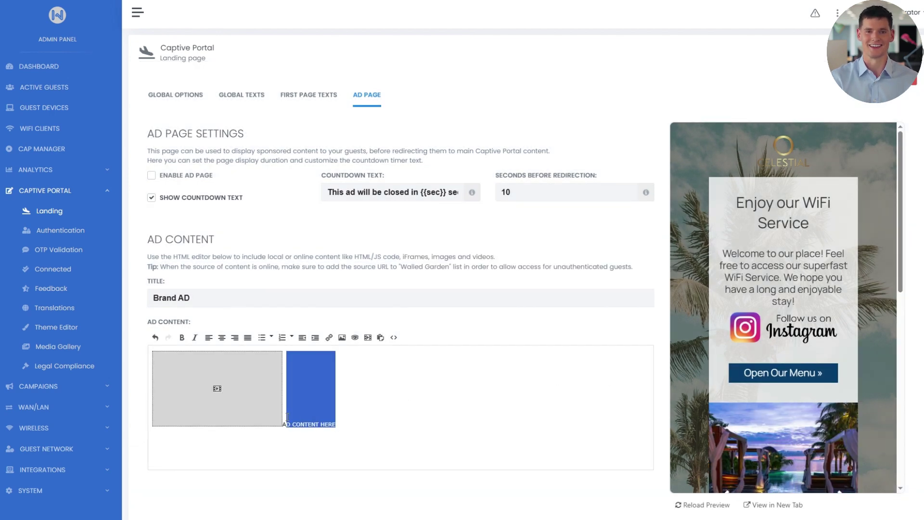
{"action": "key", "text": "BackSpace"}
{"action": "left_click", "coordinate": [222, 337]}
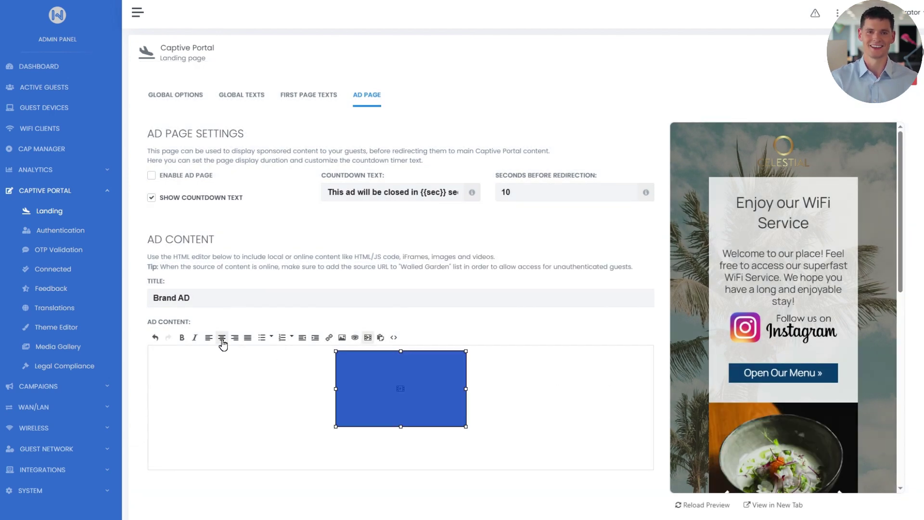
{"action": "left_click", "coordinate": [468, 426]}
{"action": "scroll", "coordinate": [657, 398], "scroll_direction": "down", "scroll_amount": 1}
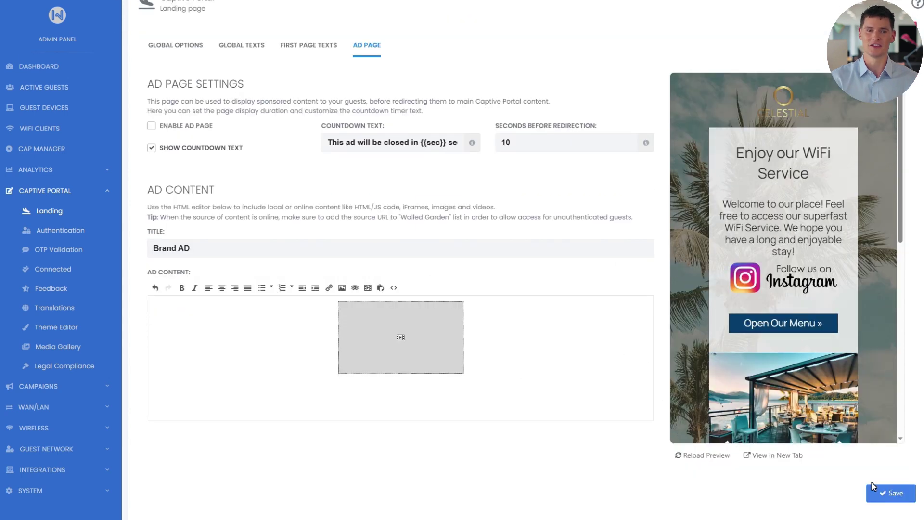
{"action": "key", "text": "ctrl+s"}
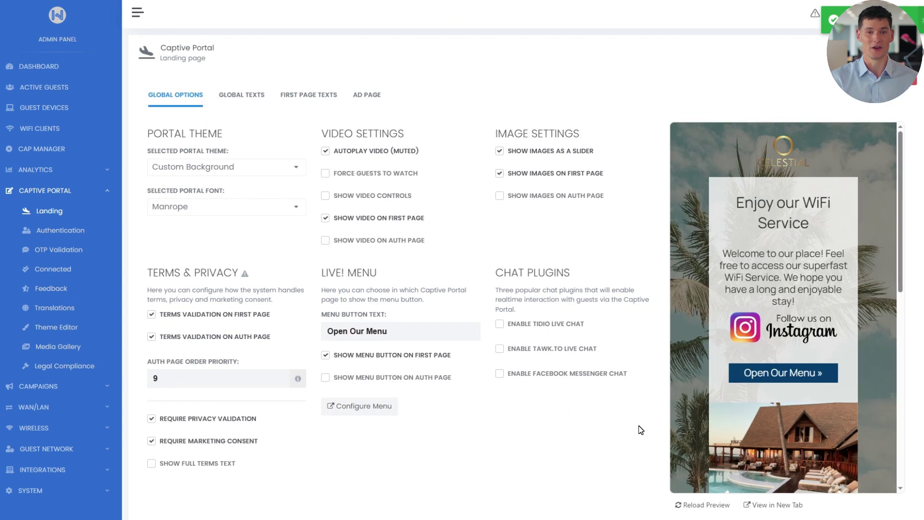
{"action": "left_click", "coordinate": [366, 95]}
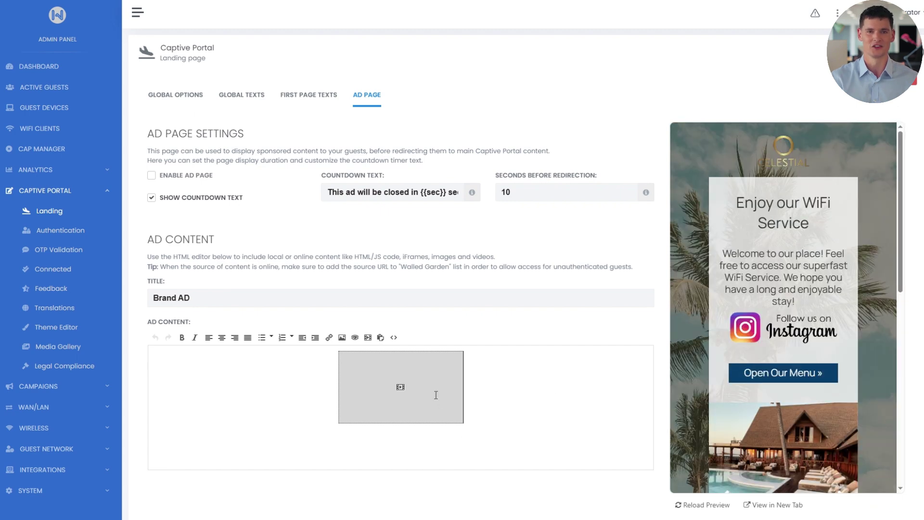
- Replace the video's HTML source with an autoplay, muted, playsinline video tag
{"action": "left_click", "coordinate": [441, 401]}
{"action": "left_click", "coordinate": [394, 338]}
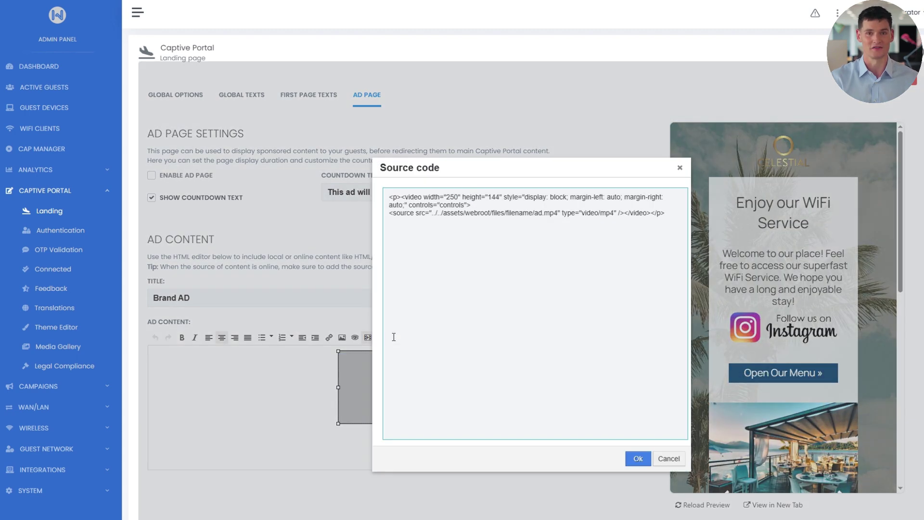
{"action": "left_click_drag", "start_coordinate": [667, 213], "coordinate": [385, 197]}
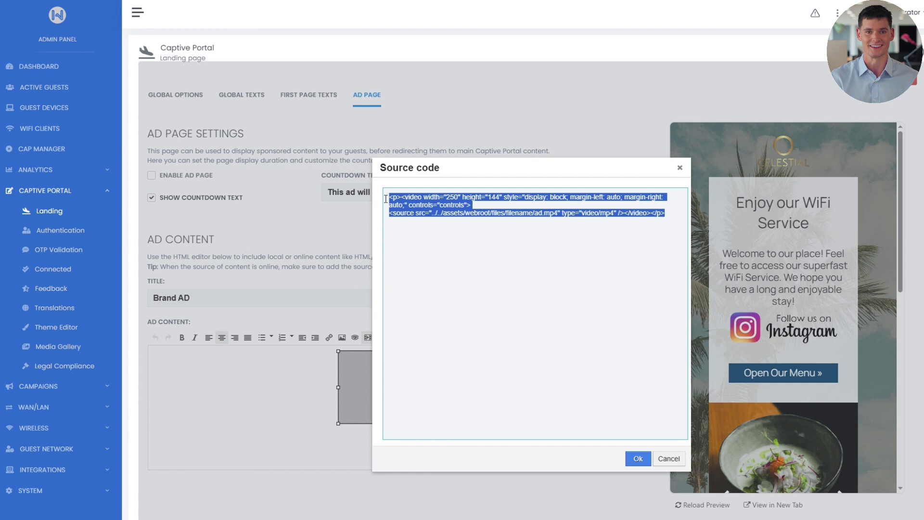
{"action": "type", "text": "<video width=\"280\" height=\"150\" autoplay muted playsinline>   <source src=\"../../assets/webroot/files/filename/ad.mp4\" type=\"video/mp4\" /> </video>"}
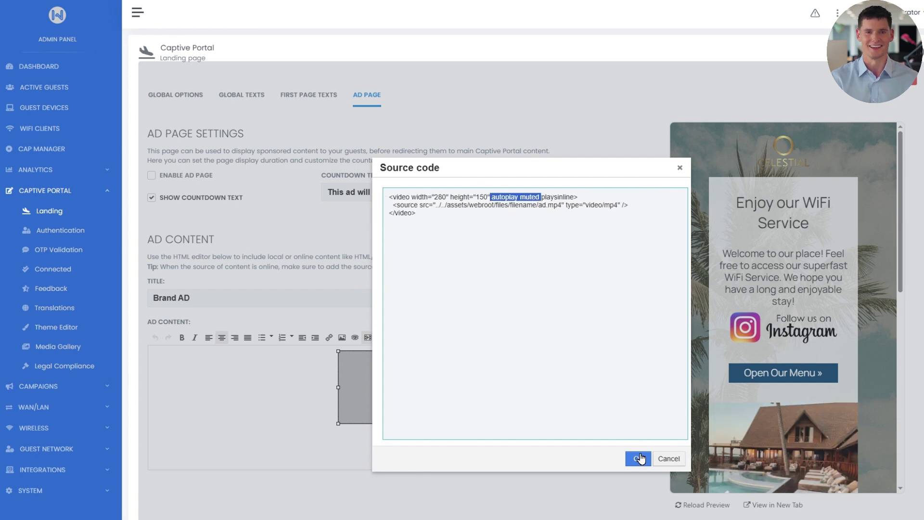
{"action": "left_click", "coordinate": [640, 459]}
- Centre the new video, resize it to 280×150, and save the ad page
{"action": "left_click", "coordinate": [289, 414]}
{"action": "left_click", "coordinate": [222, 337]}
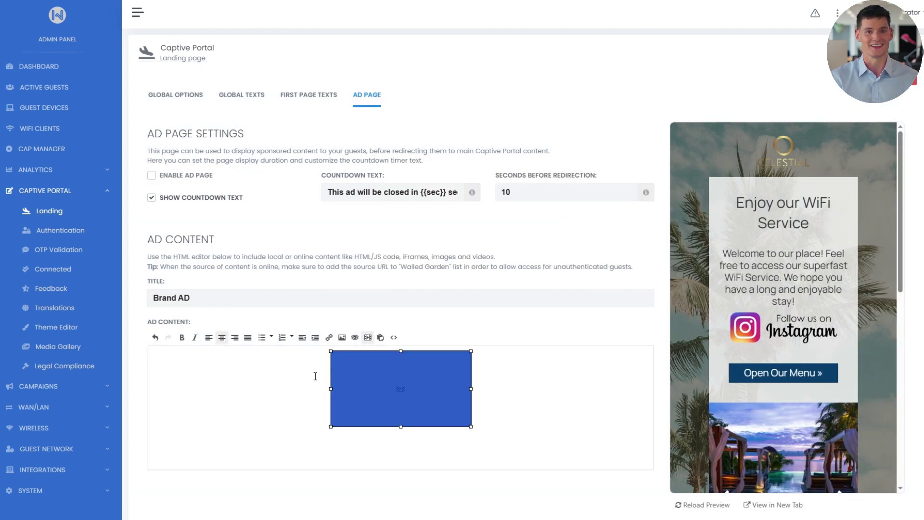
{"action": "left_click_drag", "start_coordinate": [472, 427], "coordinate": [464, 420]}
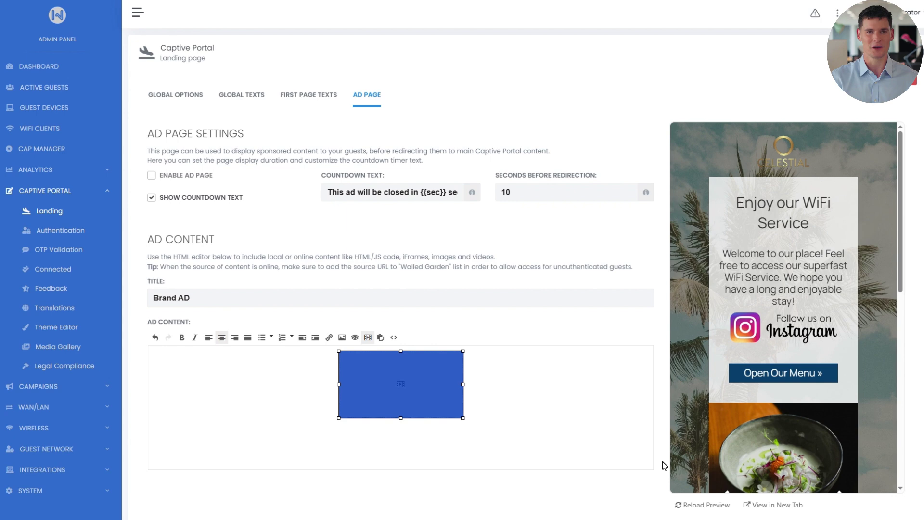
{"action": "scroll", "coordinate": [741, 460], "scroll_direction": "down", "scroll_amount": 2}
{"action": "left_click", "coordinate": [891, 443]}
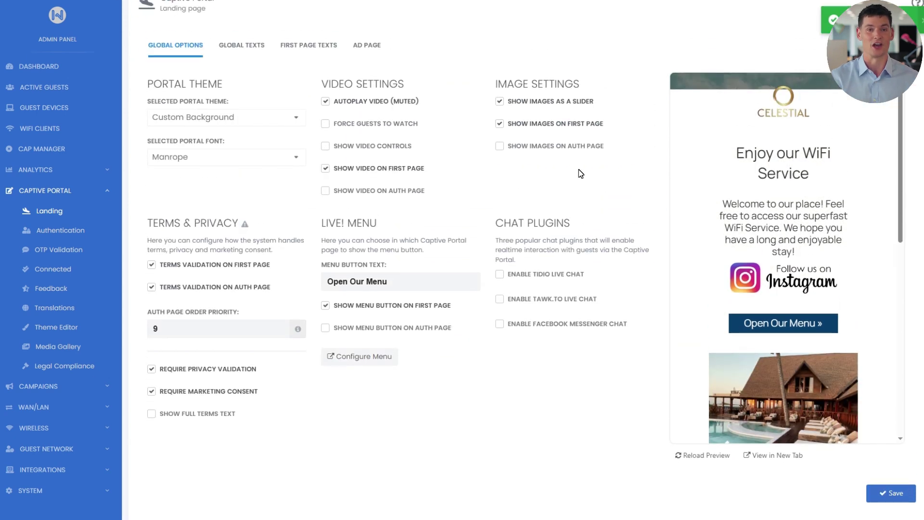
{"action": "scroll", "coordinate": [349, 72], "scroll_direction": "up", "scroll_amount": 2}
{"action": "left_click", "coordinate": [369, 94]}
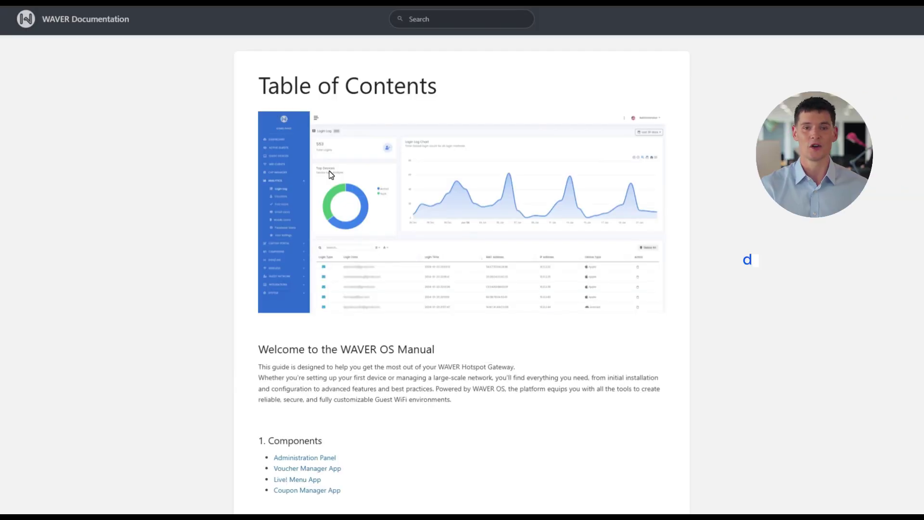
- Open the Landing Page article under Customizing the Captive Portal and read Video Preferences
{"action": "scroll", "coordinate": [346, 180], "scroll_direction": "down", "scroll_amount": 8}
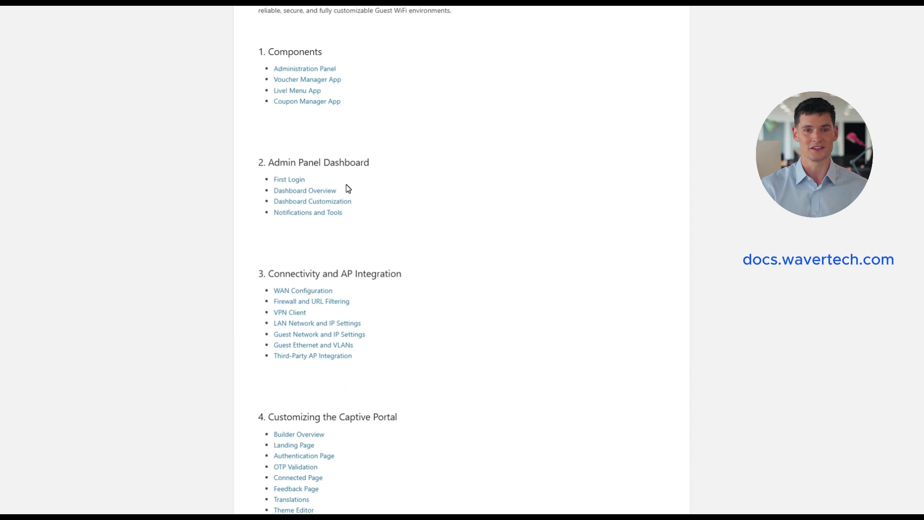
{"action": "scroll", "coordinate": [348, 188], "scroll_direction": "down", "scroll_amount": 4}
{"action": "left_click", "coordinate": [307, 251]}
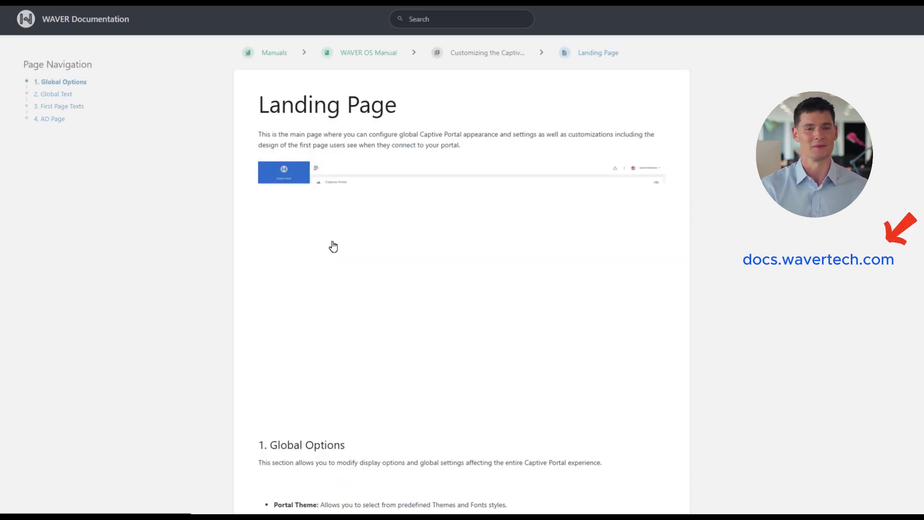
{"action": "scroll", "coordinate": [434, 215], "scroll_direction": "down", "scroll_amount": 15}
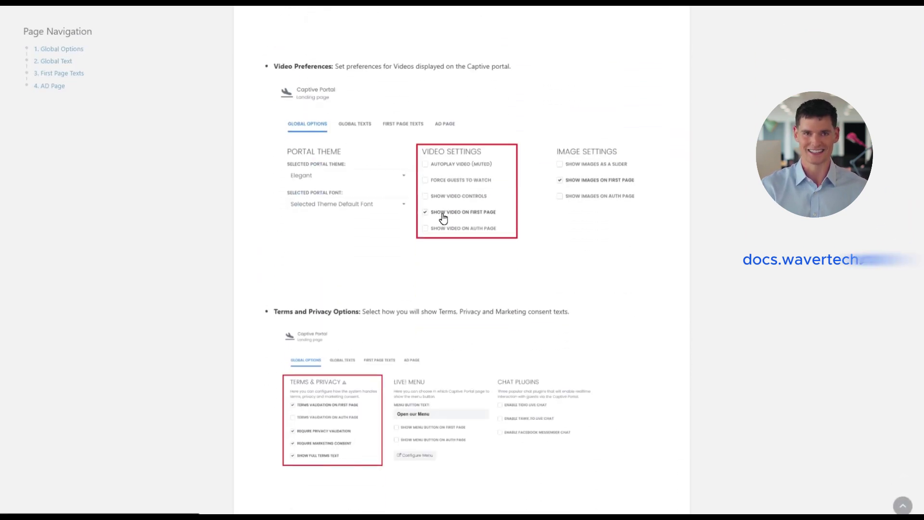